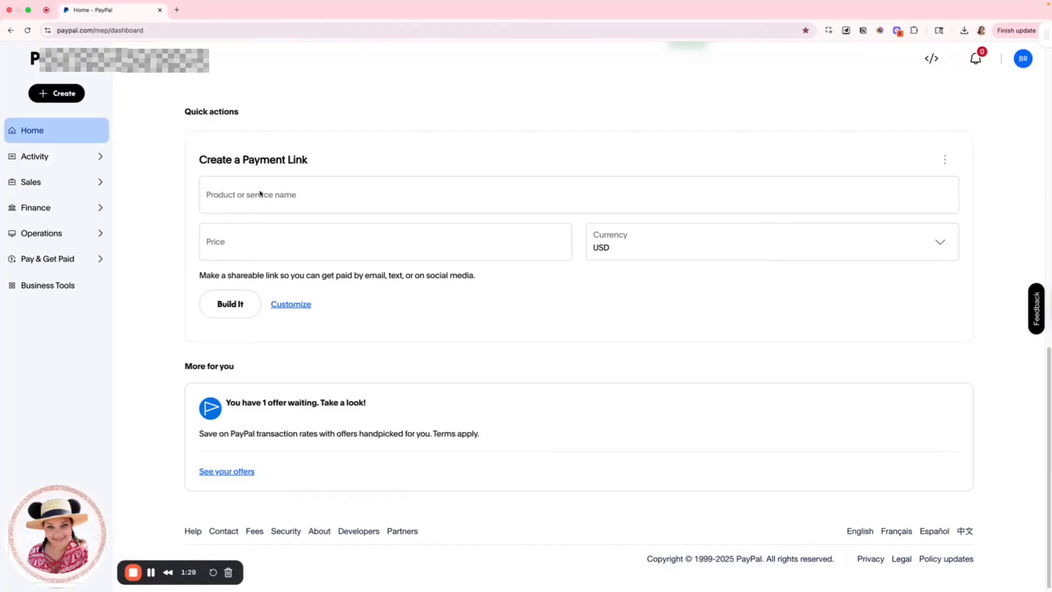
Start creating a new payment link or button and choose Payment link & QR code as its type.
click(57, 93)
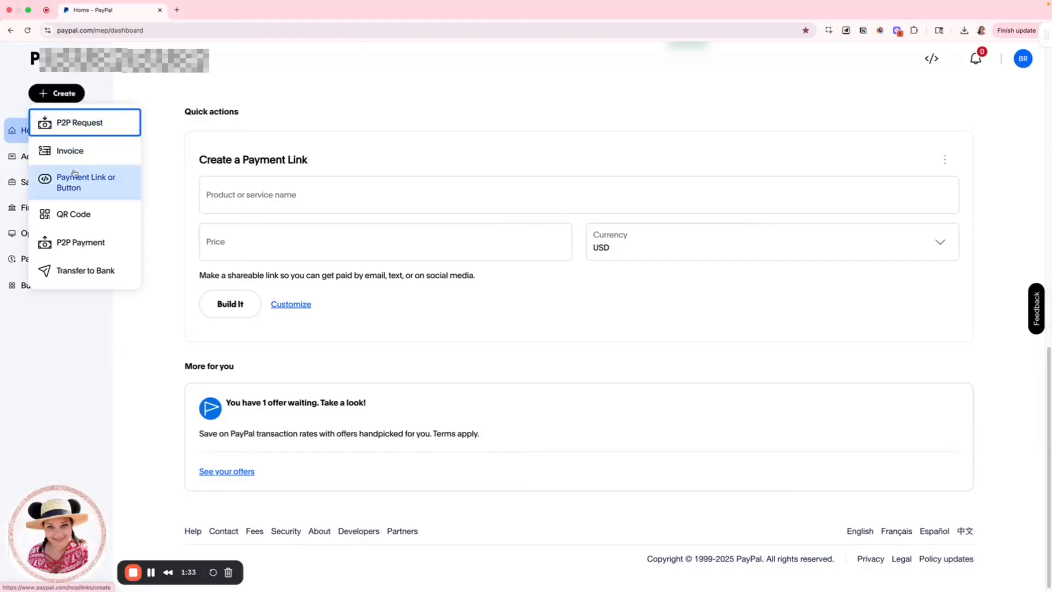
click(75, 178)
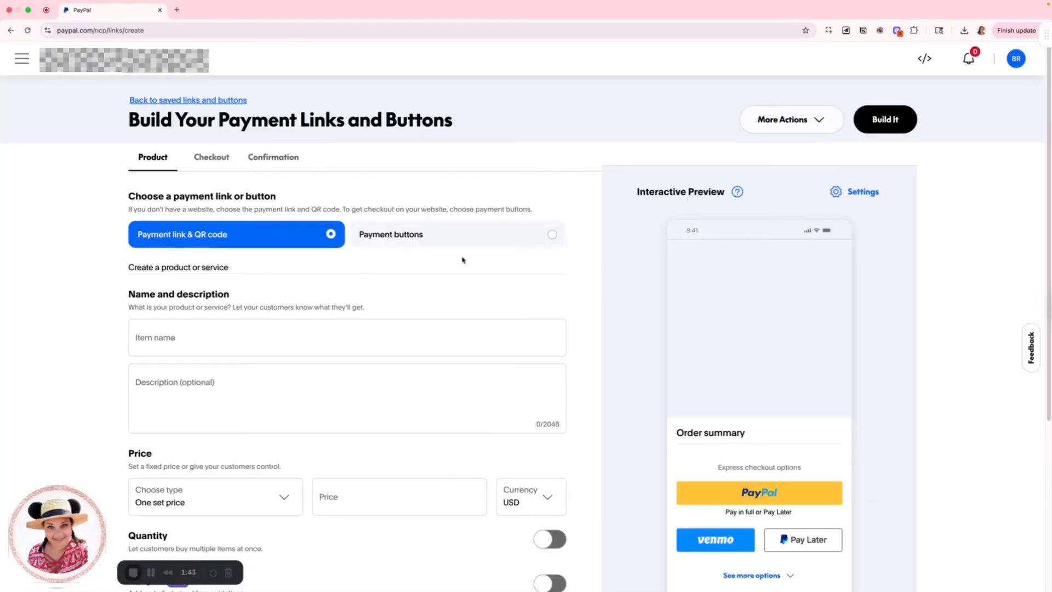
click(481, 236)
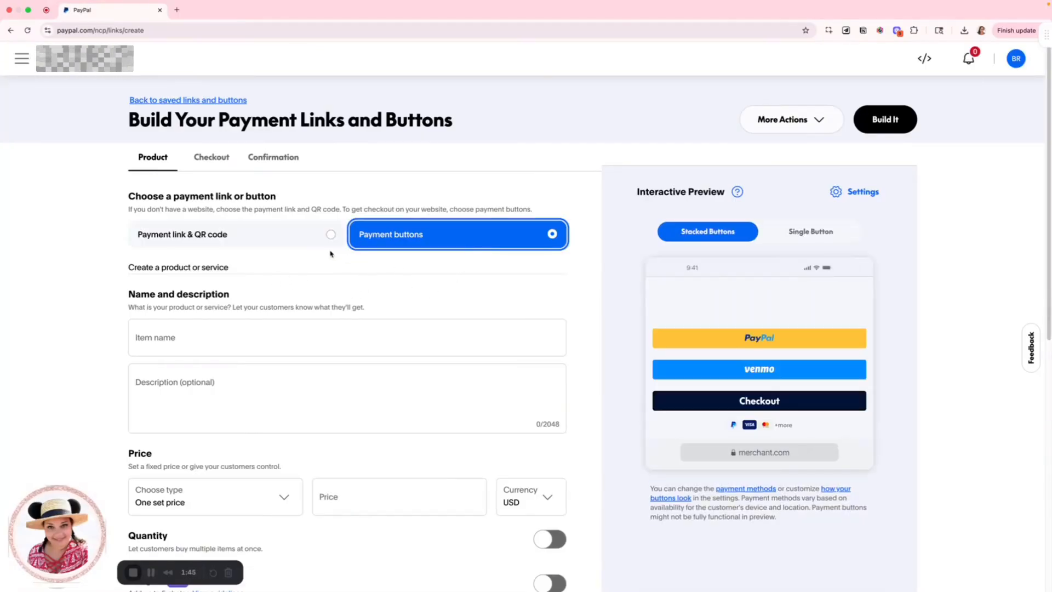
click(296, 245)
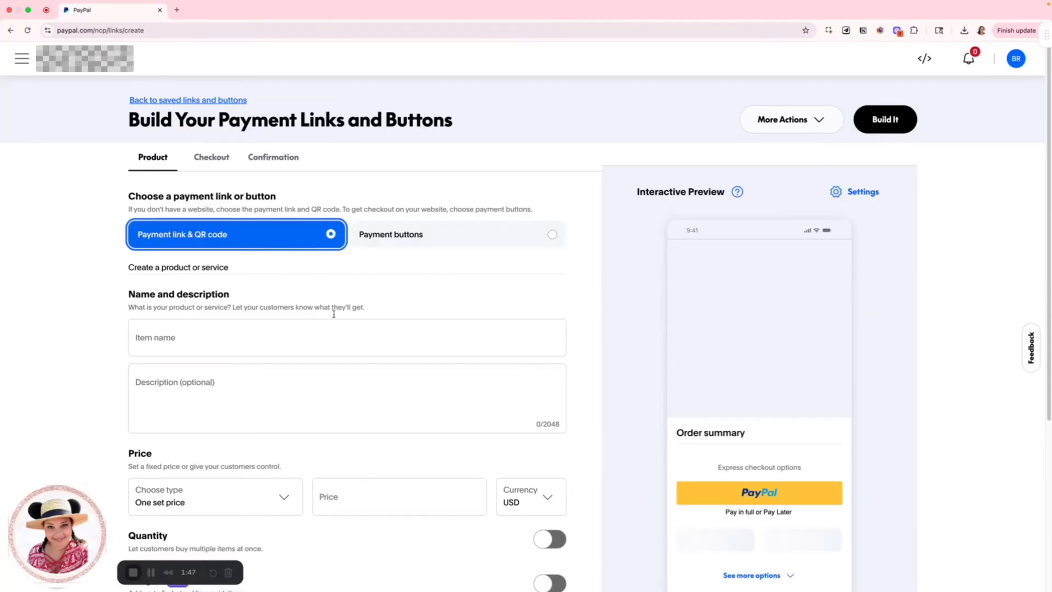
Name the item "Pretty Mock Up Bundle" and enter "demo idea" as its description.
scroll(333, 323, down, 3)
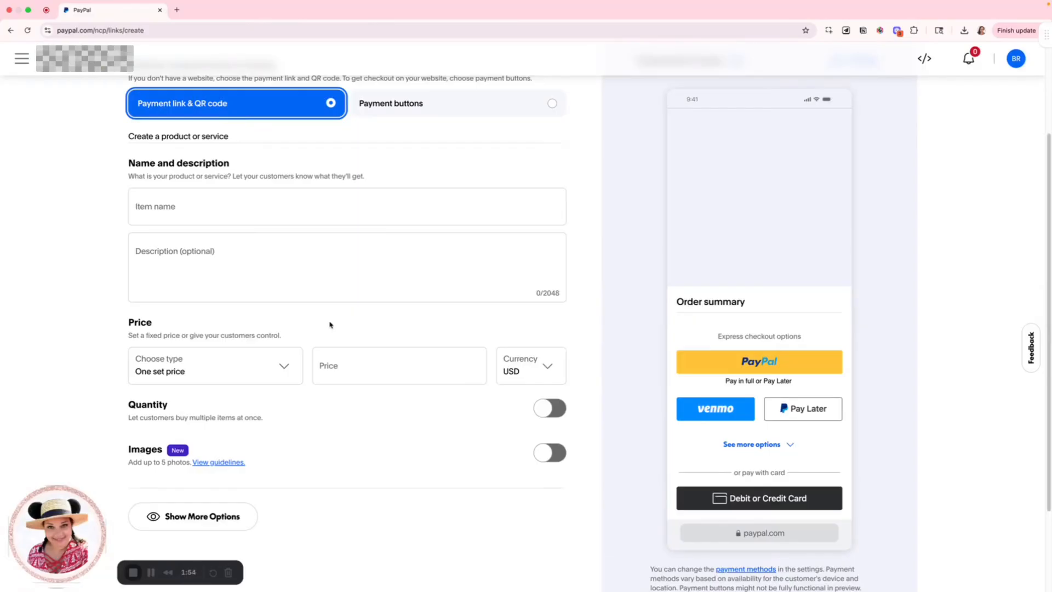
click(361, 220)
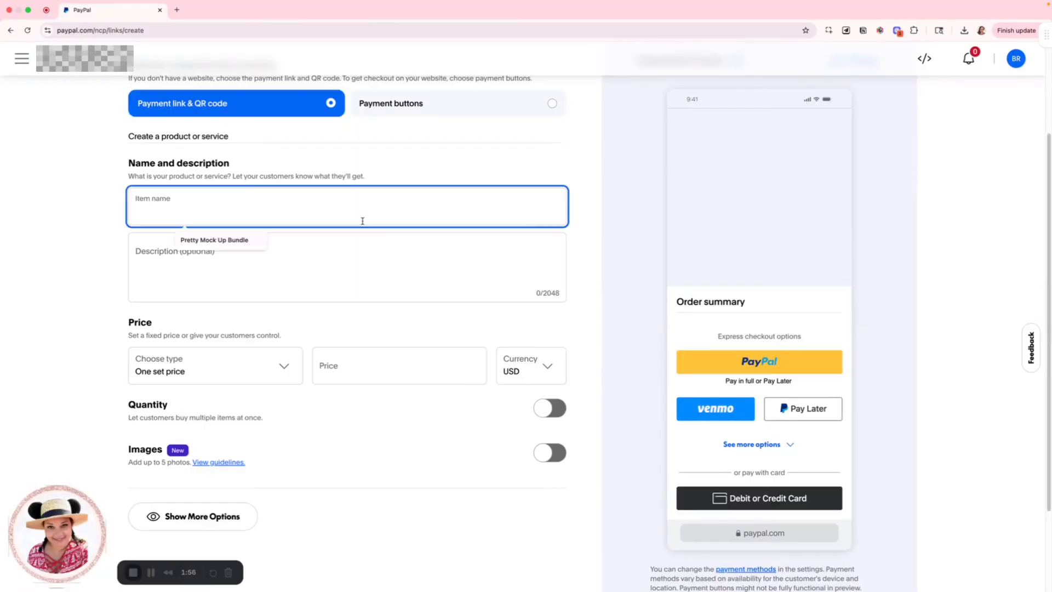
text(Pretty M)
text(ock Up Bundle)
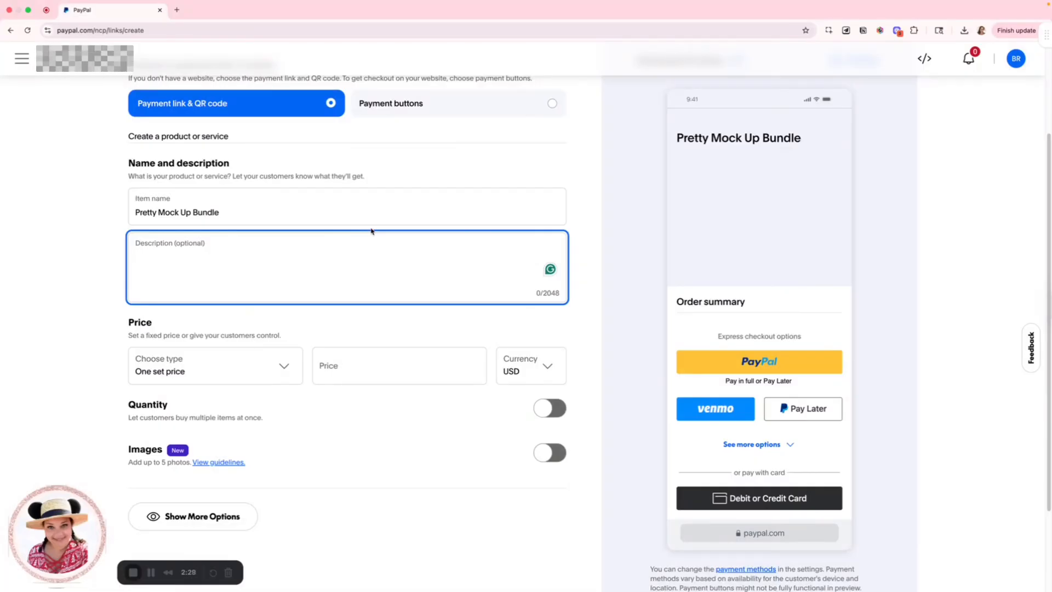
text(demo idea)
Keep the One set price type and USD currency, and set the item's price to $20.
click(198, 375)
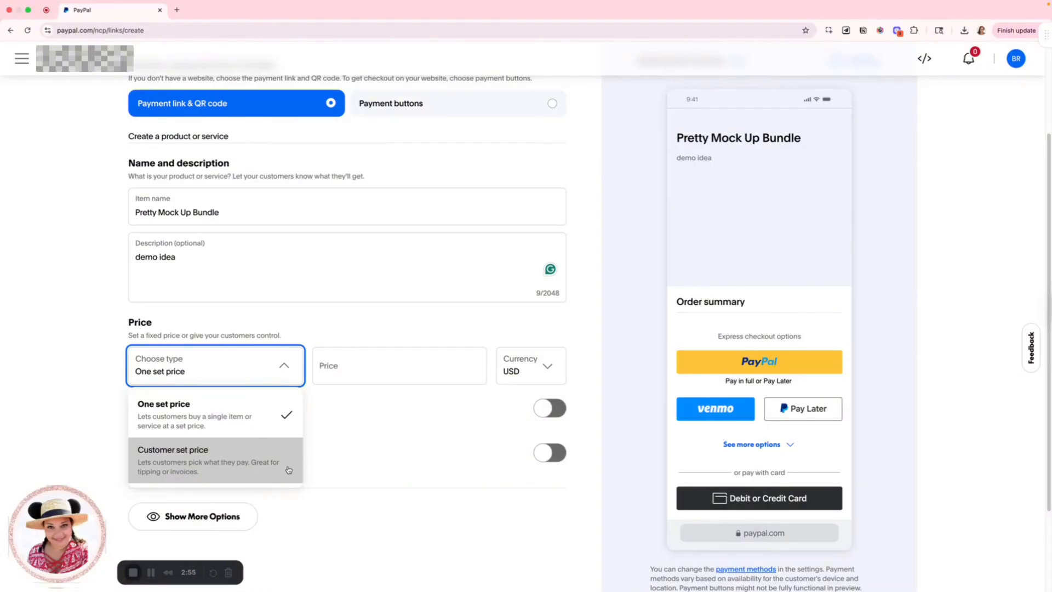
click(323, 433)
click(239, 375)
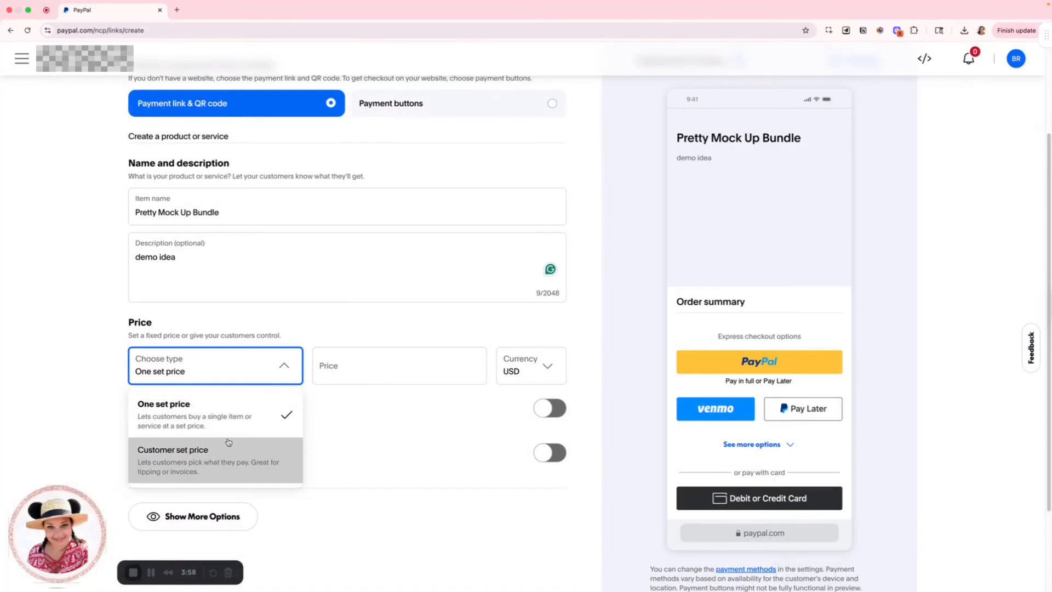
click(179, 432)
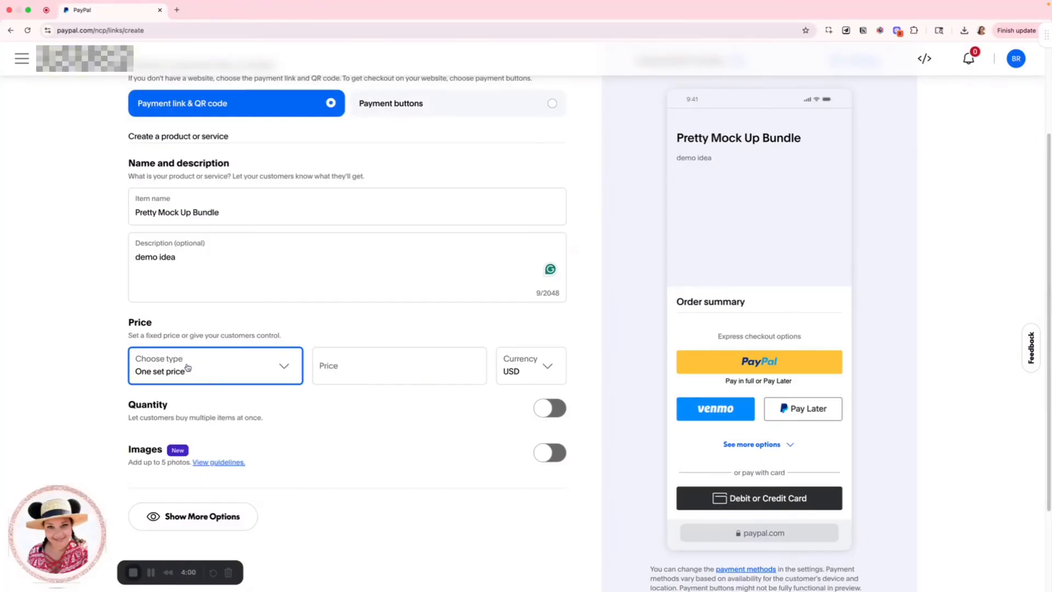
click(360, 357)
click(510, 365)
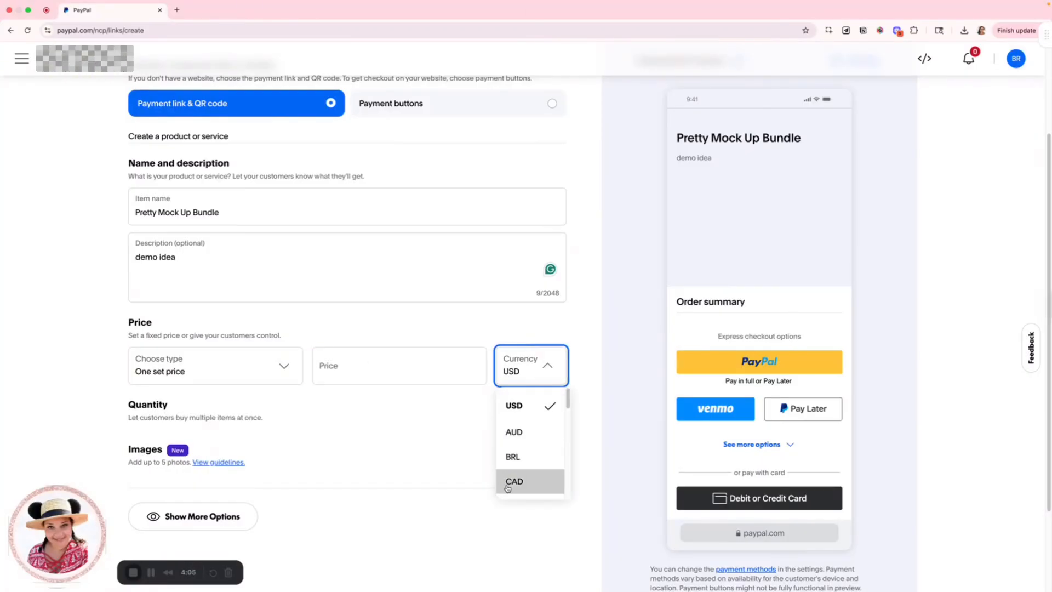
click(455, 378)
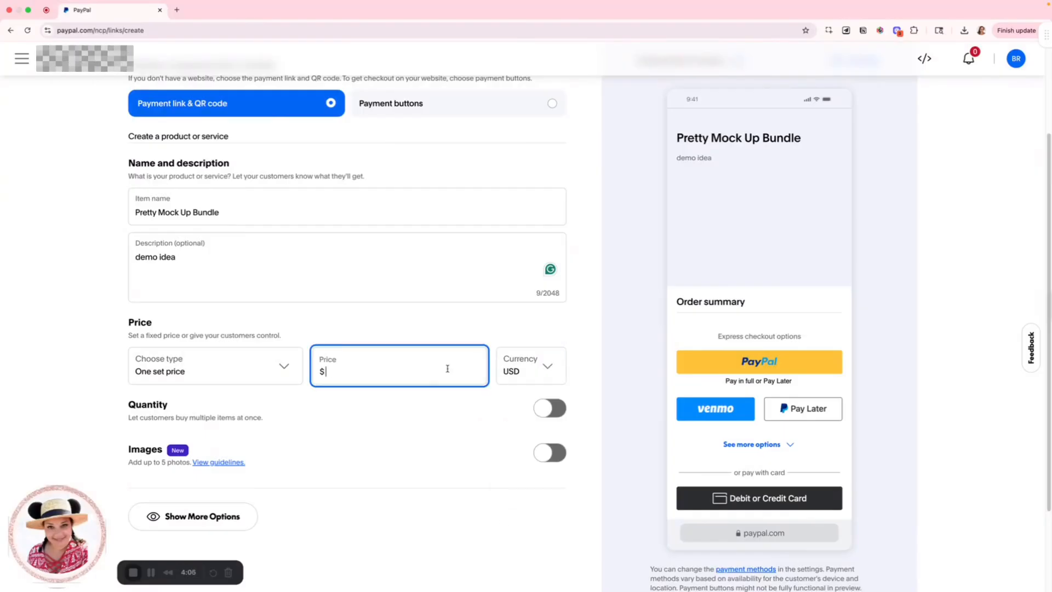
text(20)
click(412, 402)
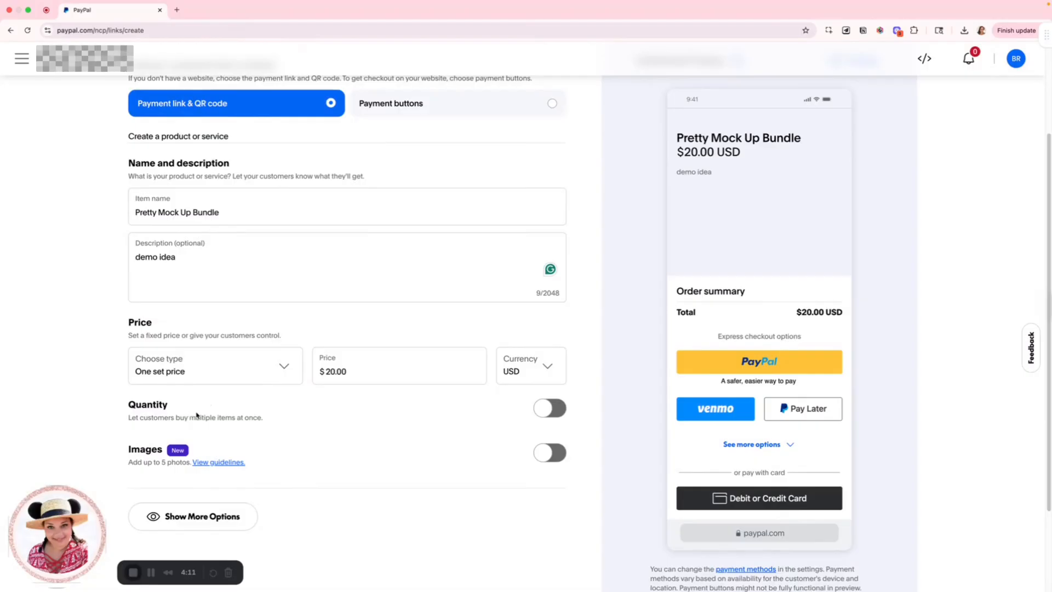
Try out the Quantity and Images options for the product.
click(550, 407)
click(552, 405)
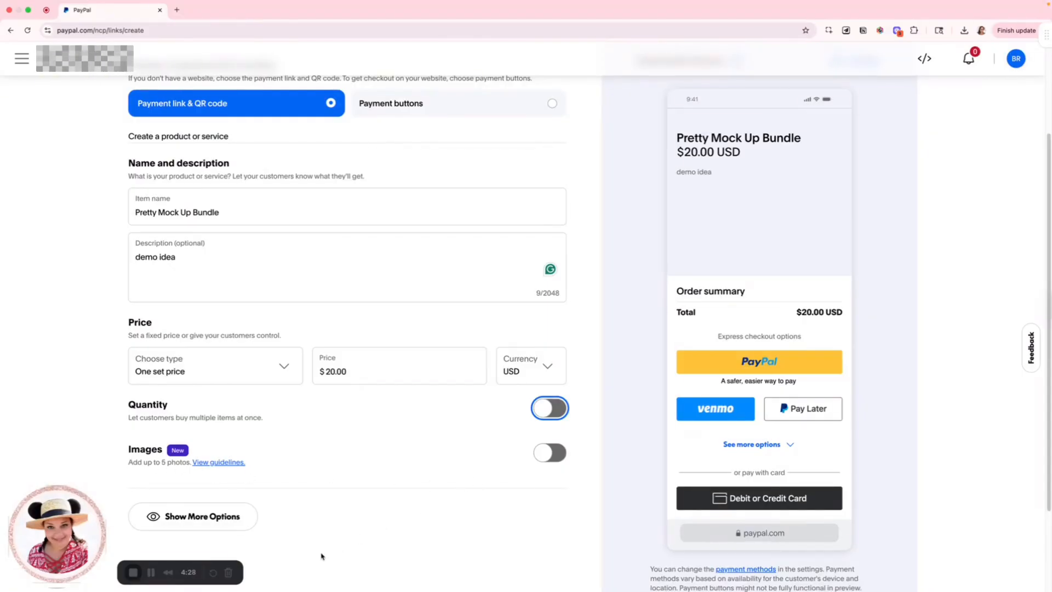
click(208, 579)
scroll(322, 498, down, 2)
scroll(321, 499, up, 3)
scroll(321, 498, down, 3)
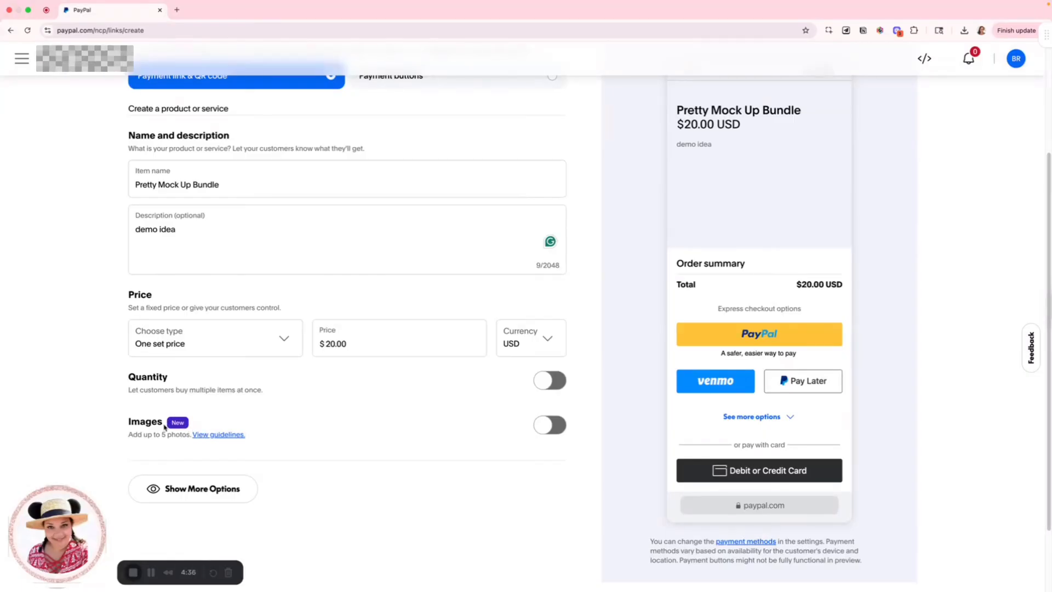
click(549, 425)
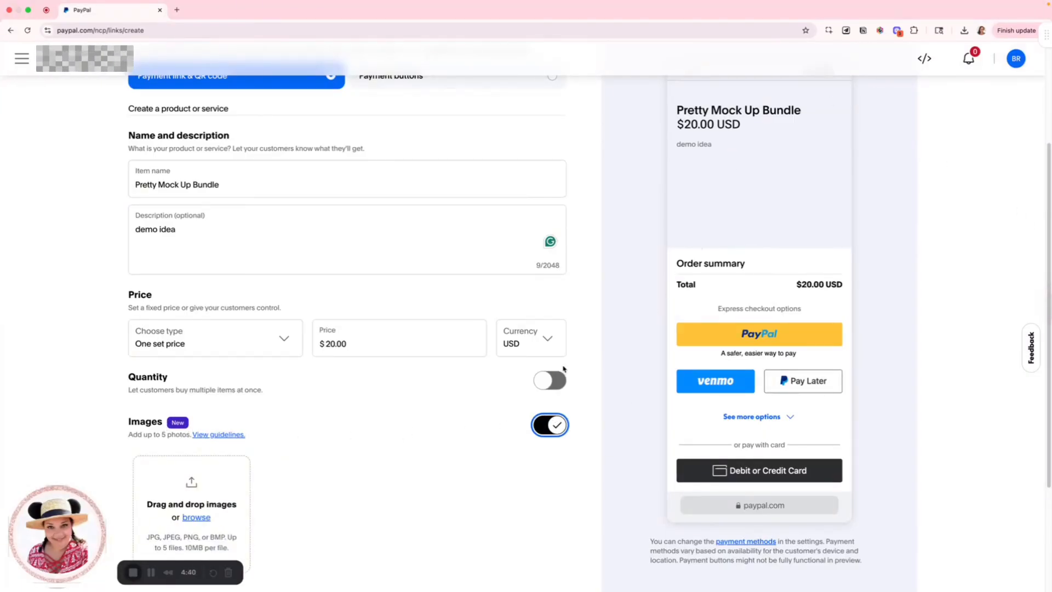
click(550, 424)
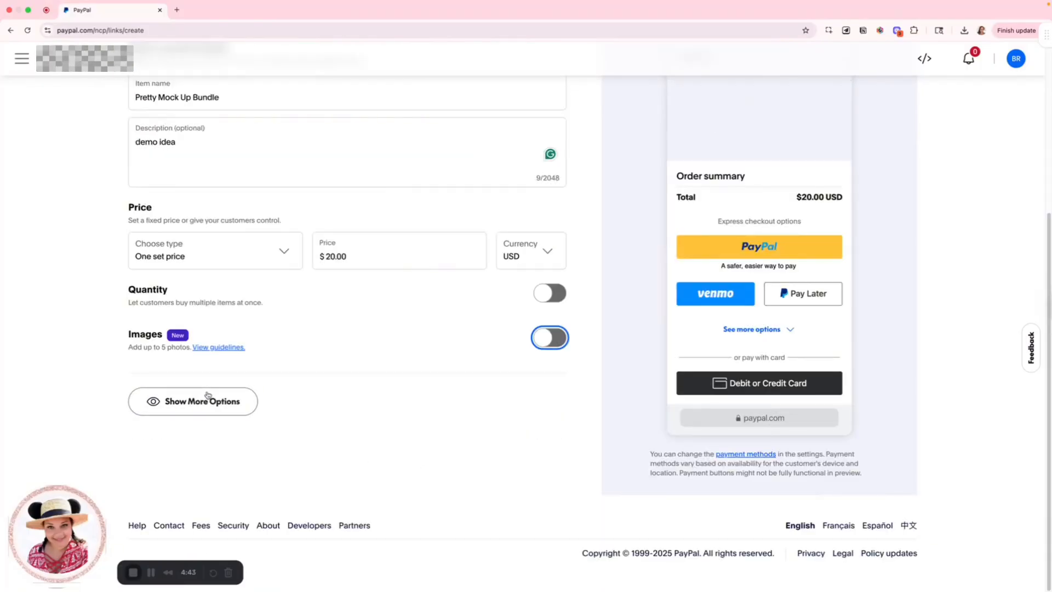
Show the additional product options and enable a customer note labelled "Once You hit buy you'll recieve an access email to download your bundle.".
click(208, 395)
scroll(361, 453, down, 2)
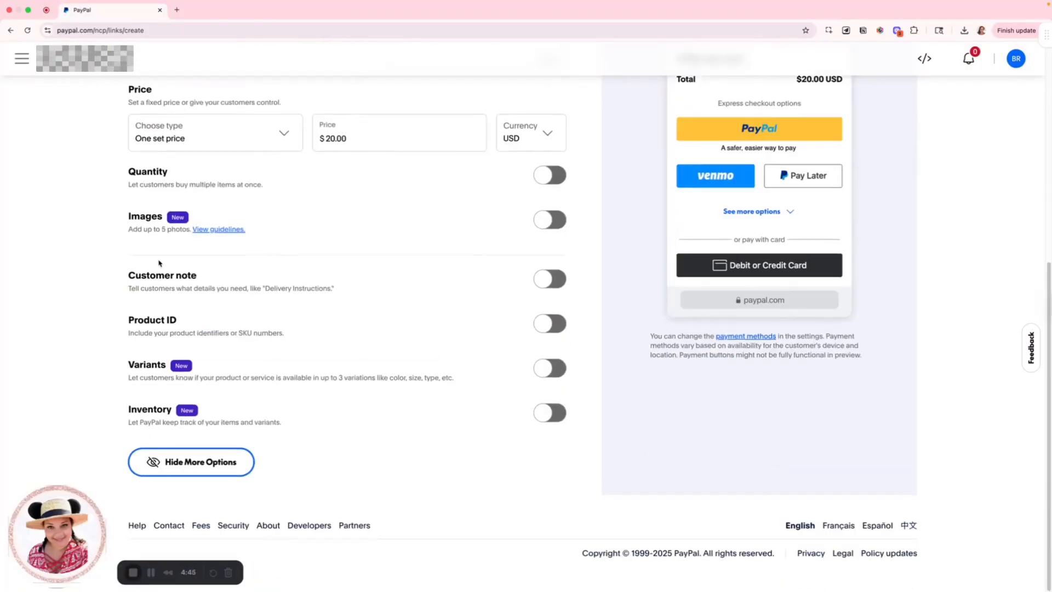
click(550, 278)
click(427, 324)
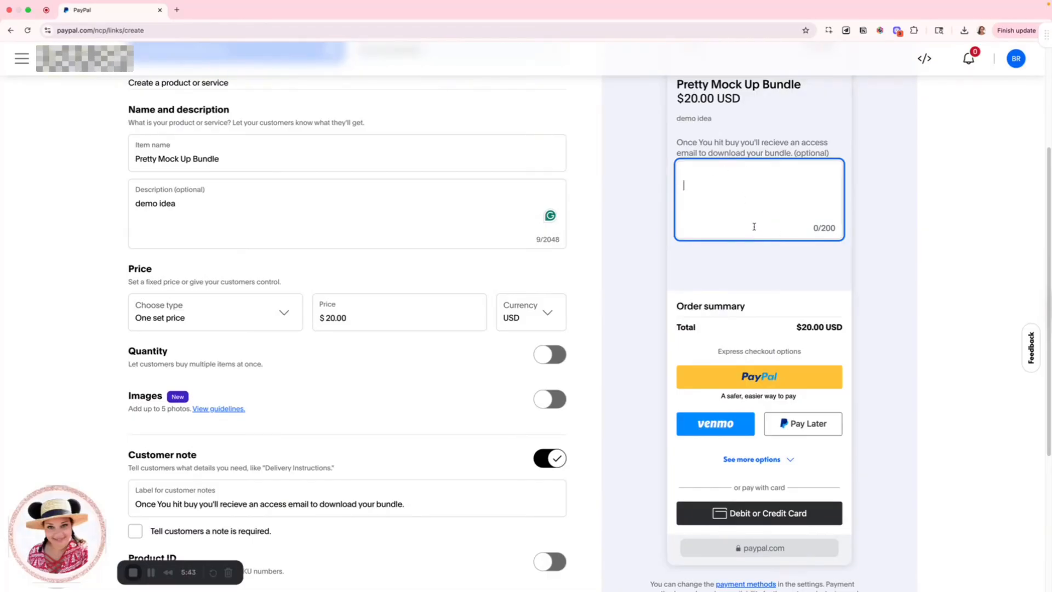
Enable the Product ID option and set the ID to 102.
scroll(688, 252, down, 5)
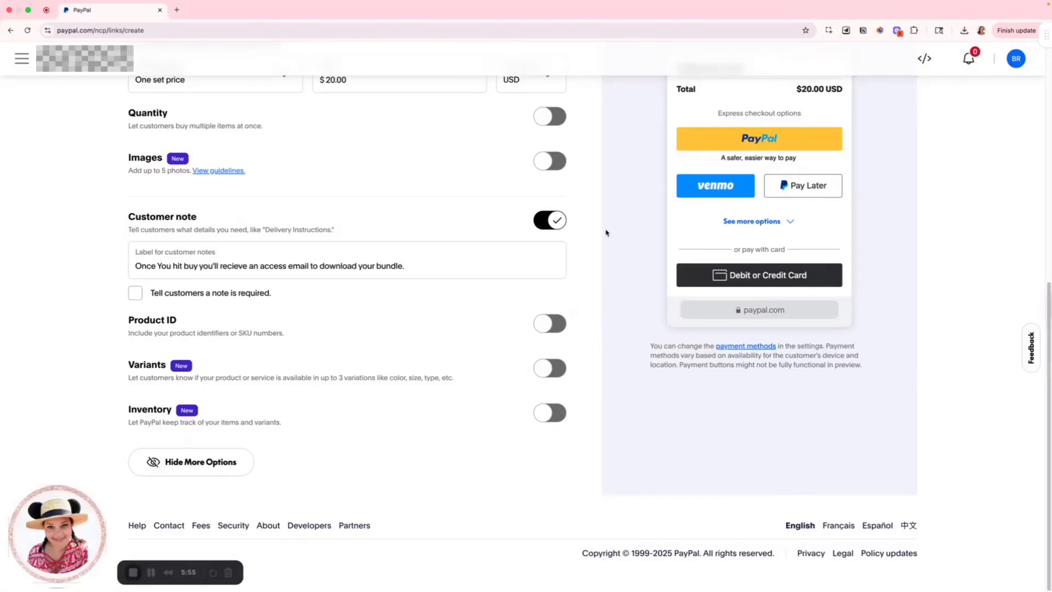
click(554, 327)
click(378, 365)
text(2)
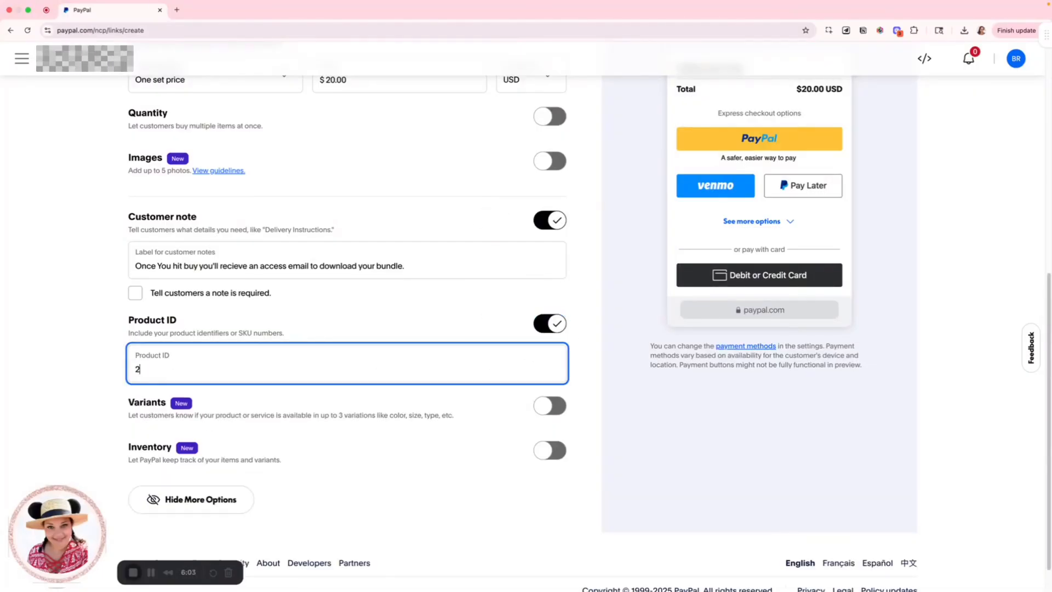
key(BackSpace)
text(102)
click(432, 330)
Turn off the Product ID and Customer note options.
scroll(432, 331, up, 2)
scroll(673, 322, up, 8)
scroll(670, 321, down, 10)
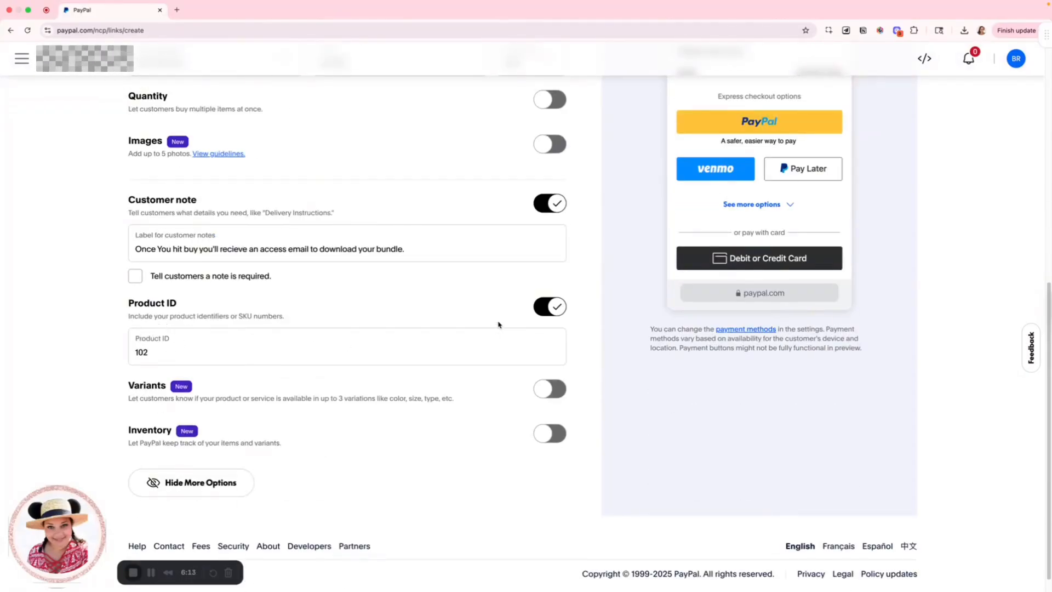
click(549, 307)
click(548, 219)
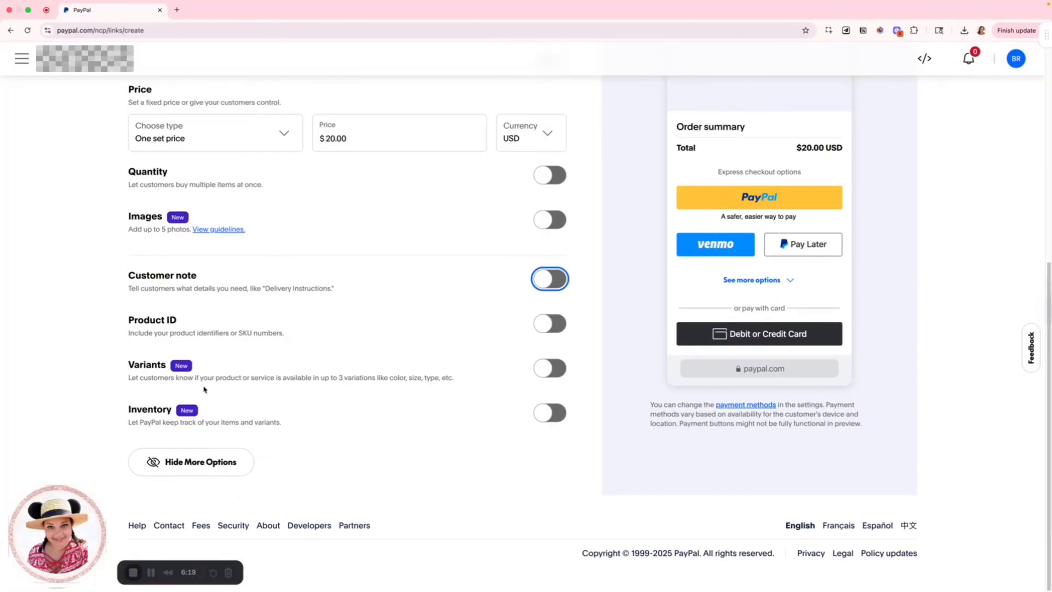
Enable product variants and name the first variant "premium".
click(550, 367)
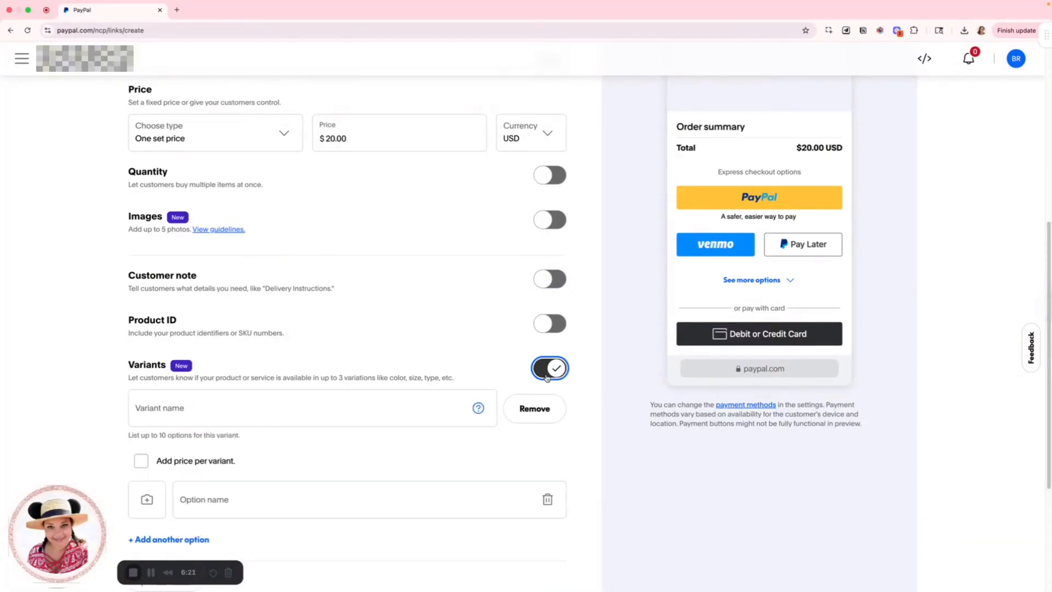
click(436, 411)
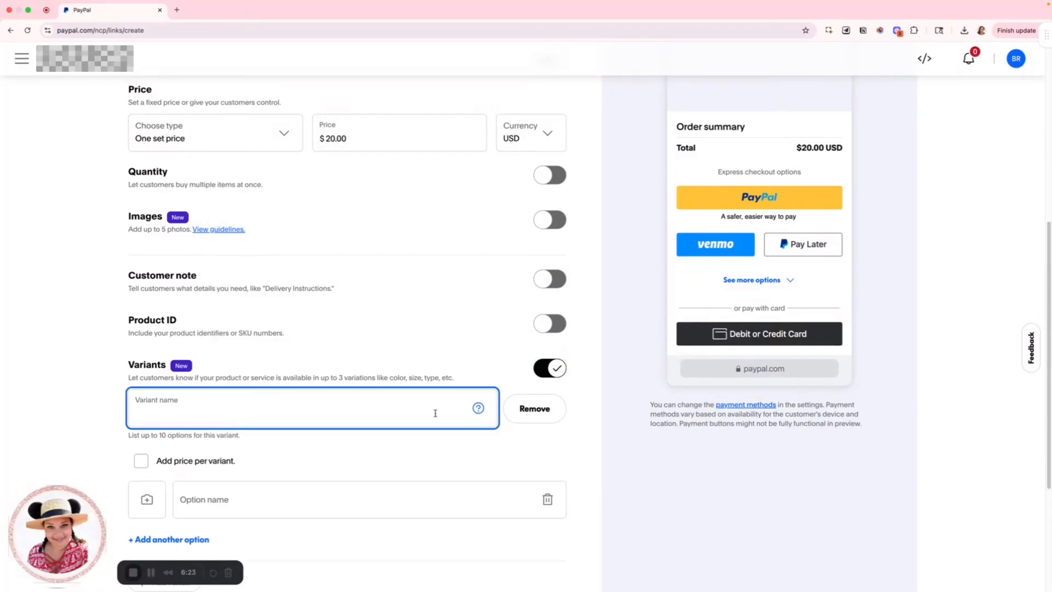
text(per)
key(BackSpace)
key(BackSpace)
text(r)
text(ie)
key(BackSpace)
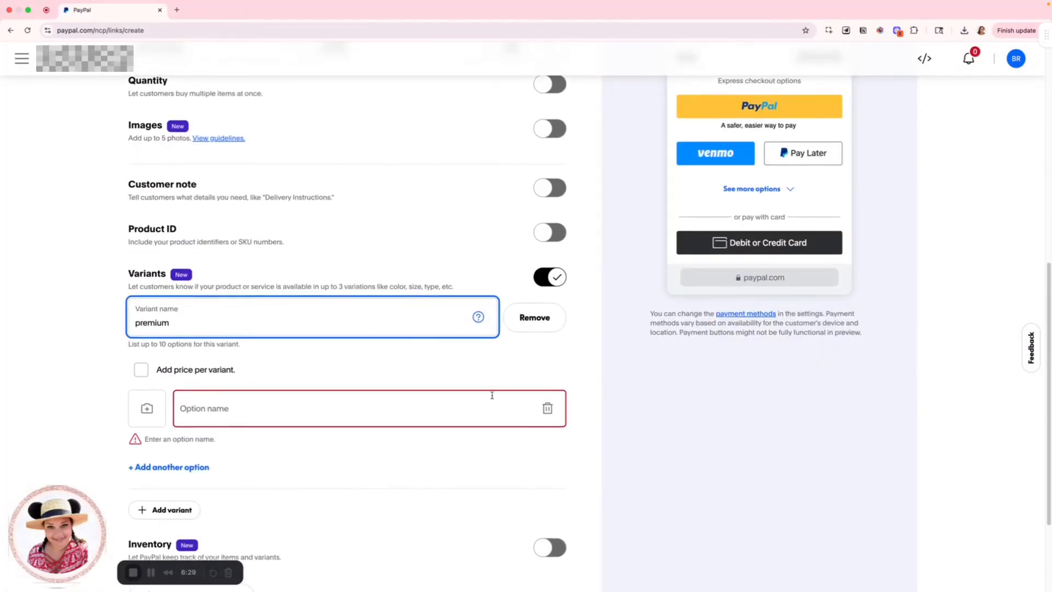
Add a "gold" option to the variant, with per-variant pricing enabled and its price set to $10.
click(399, 415)
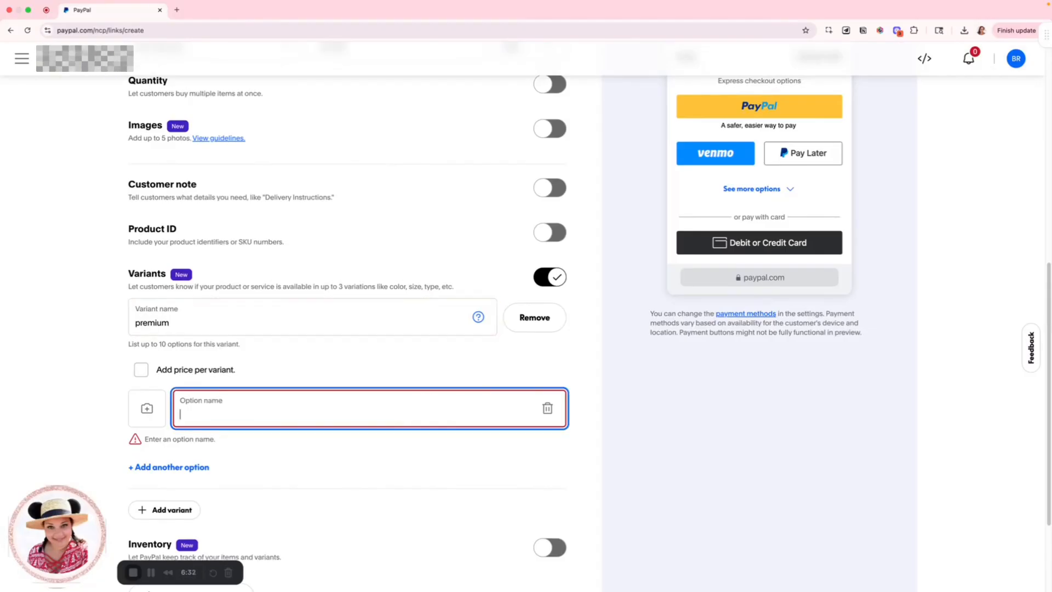
text(gold)
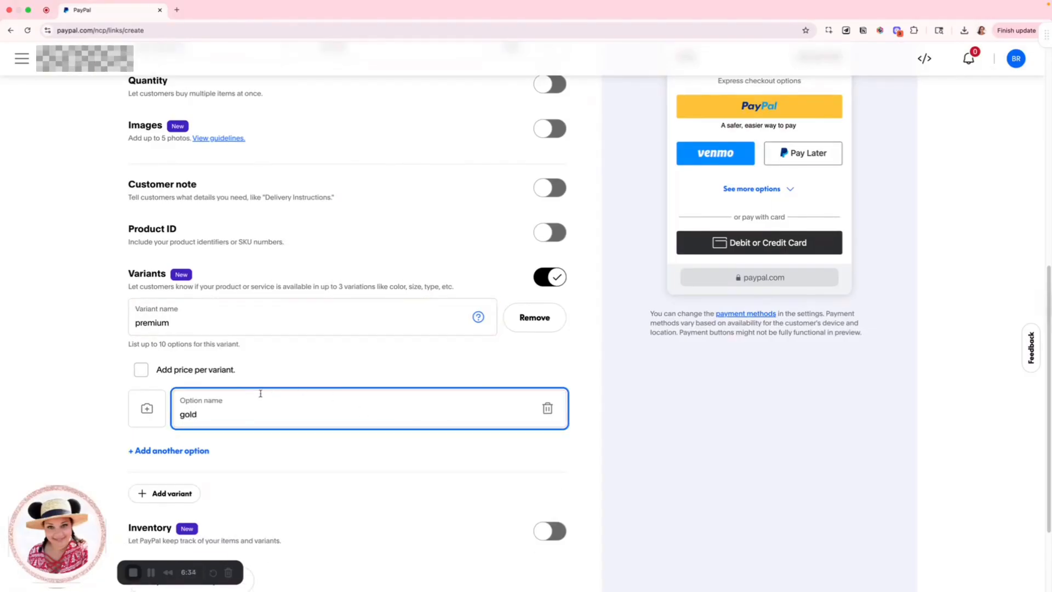
click(138, 373)
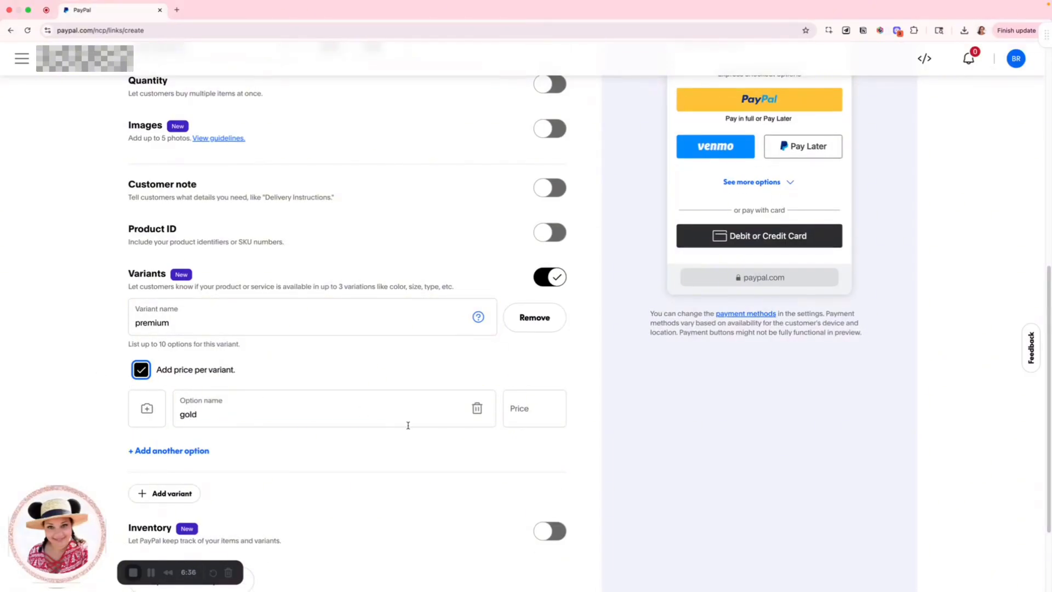
click(523, 412)
text(10)
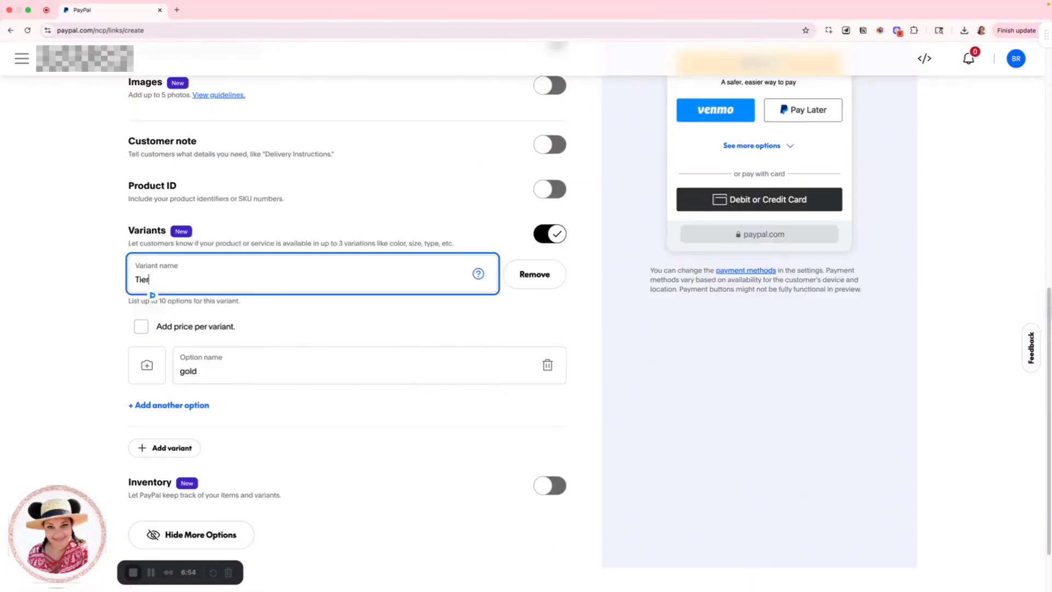
Rename the variant "Tiers" and add a second option named "premium".
text(s)
click(198, 404)
click(213, 415)
text(premium)
Use per-variant pricing for the tiers and set the premium option's price to $20.
click(327, 326)
scroll(593, 556, up, 3)
click(527, 546)
text(20)
click(614, 334)
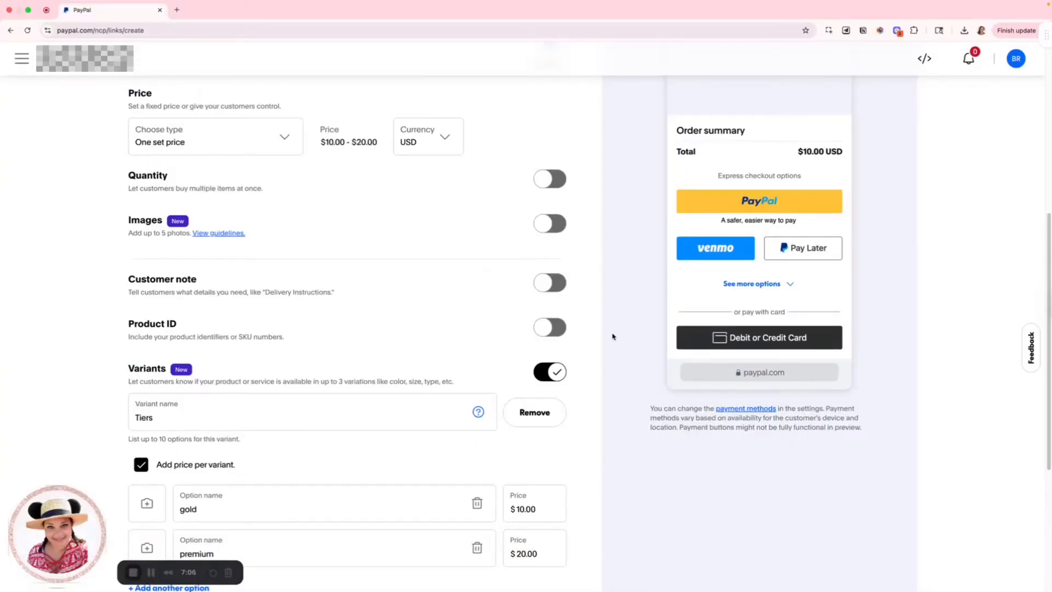
Test the Tiers selector in the interactive preview by switching between the premium and gold options.
scroll(612, 335, up, 3)
click(795, 139)
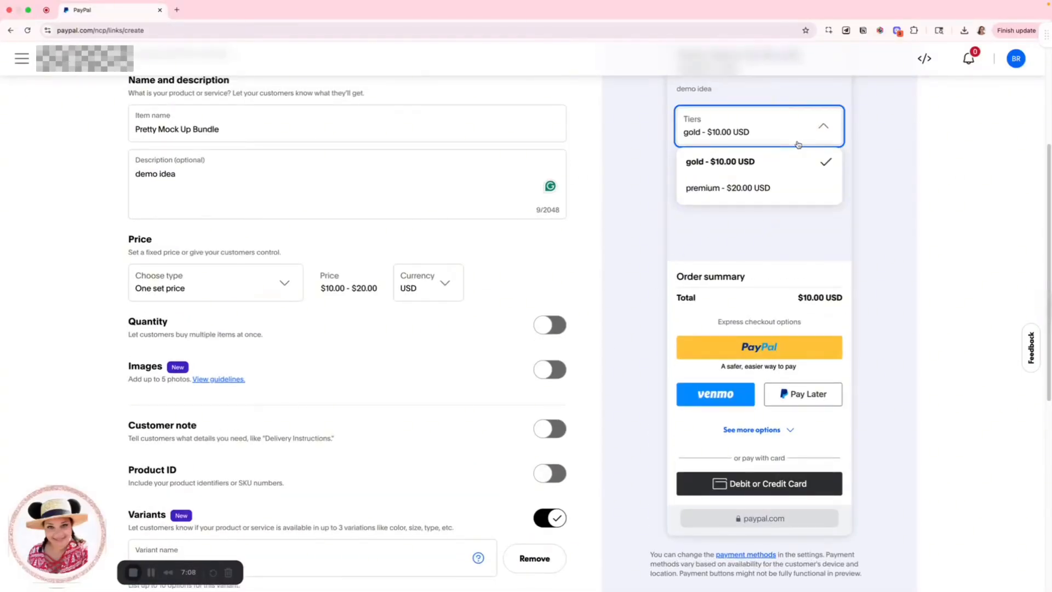
click(778, 189)
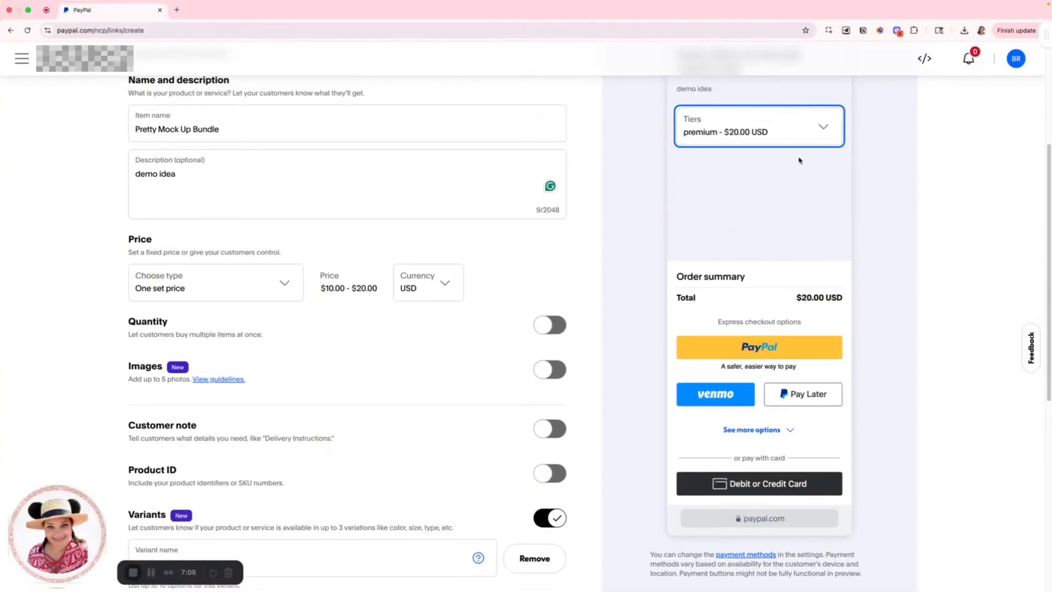
click(823, 130)
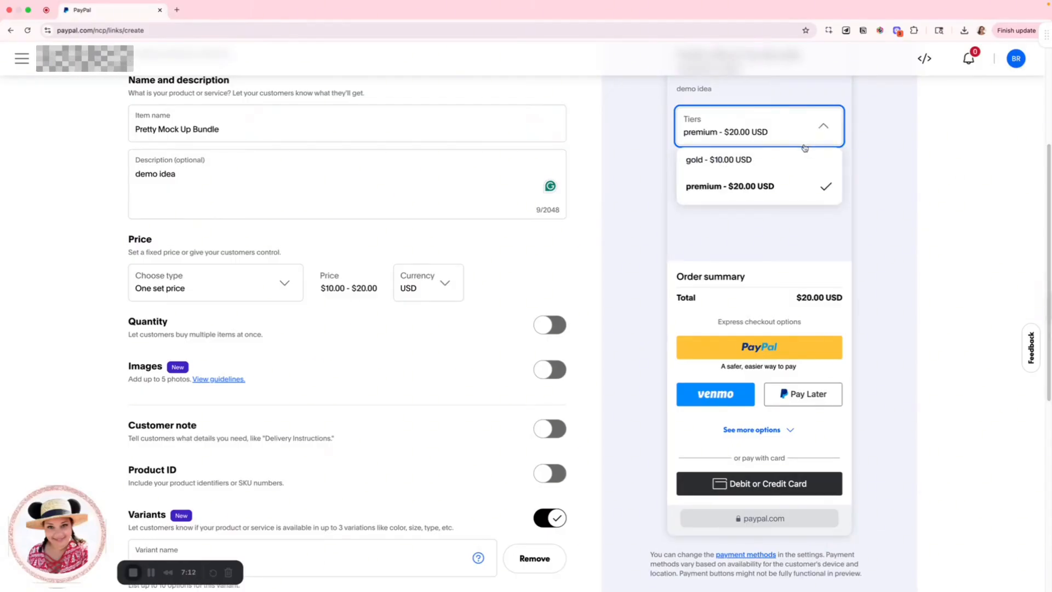
click(778, 167)
click(738, 134)
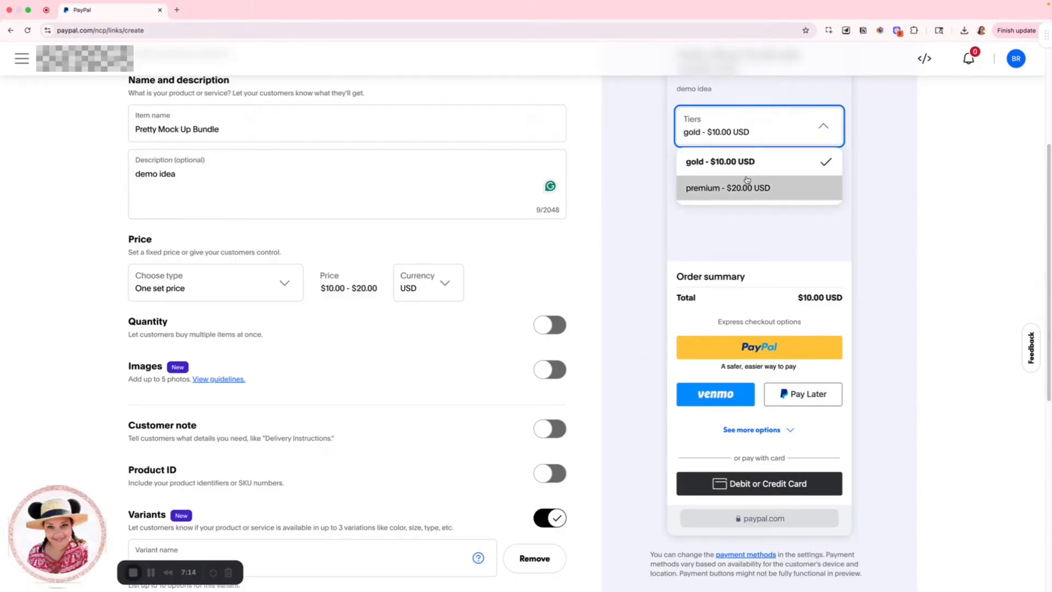
Recheck the gold and premium choices offered by the Tiers selector in the interactive preview.
click(746, 201)
click(767, 144)
click(768, 160)
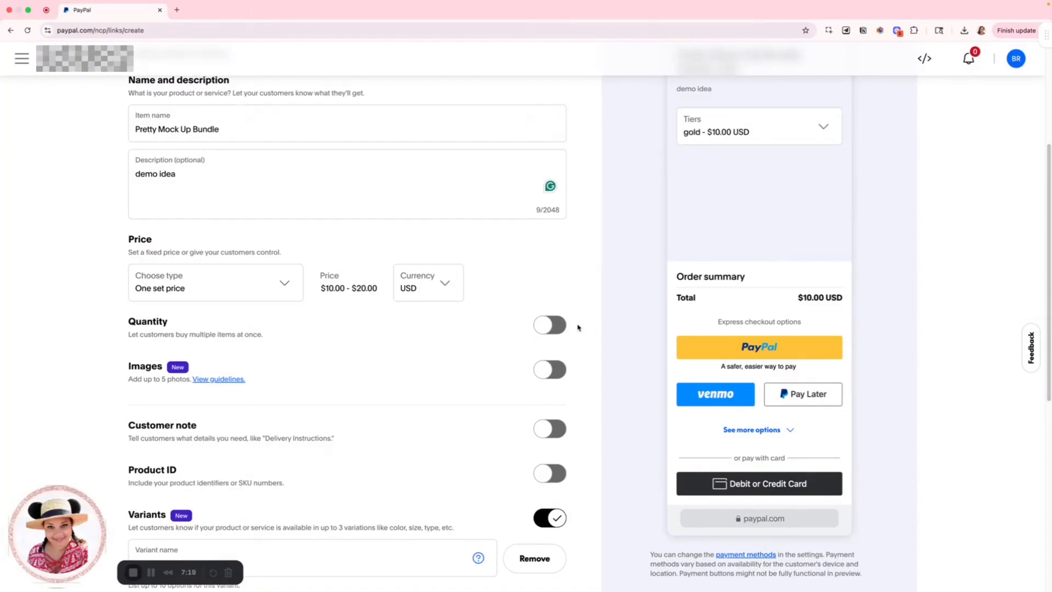
scroll(669, 254, up, 2)
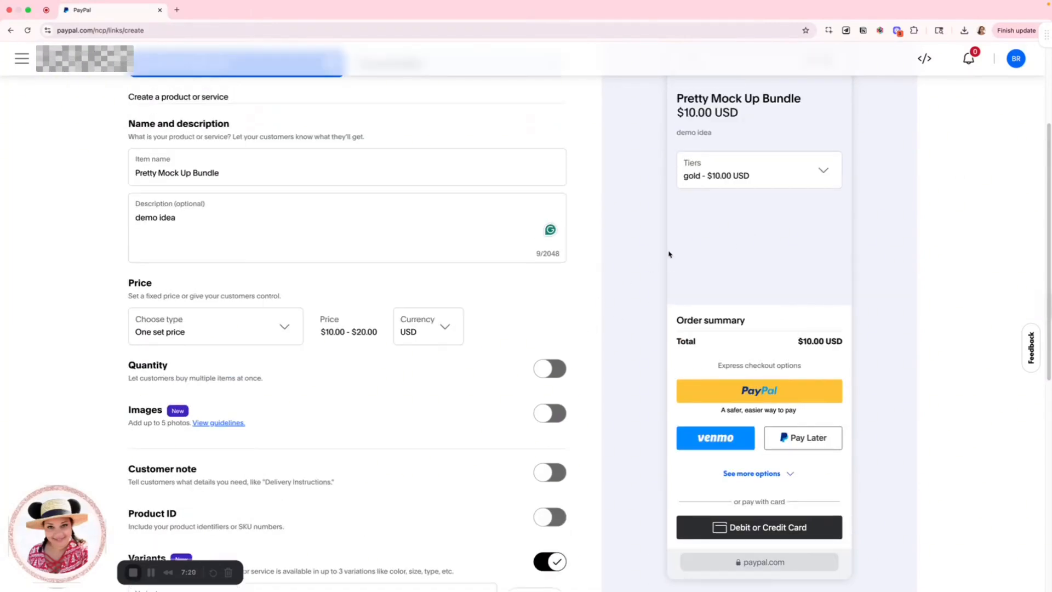
click(745, 170)
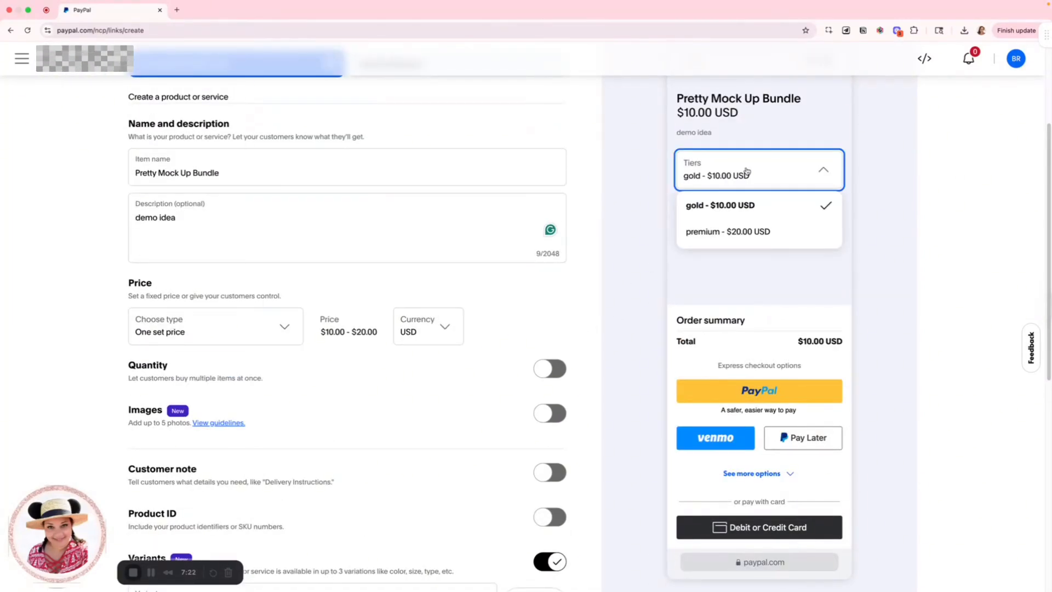
click(703, 255)
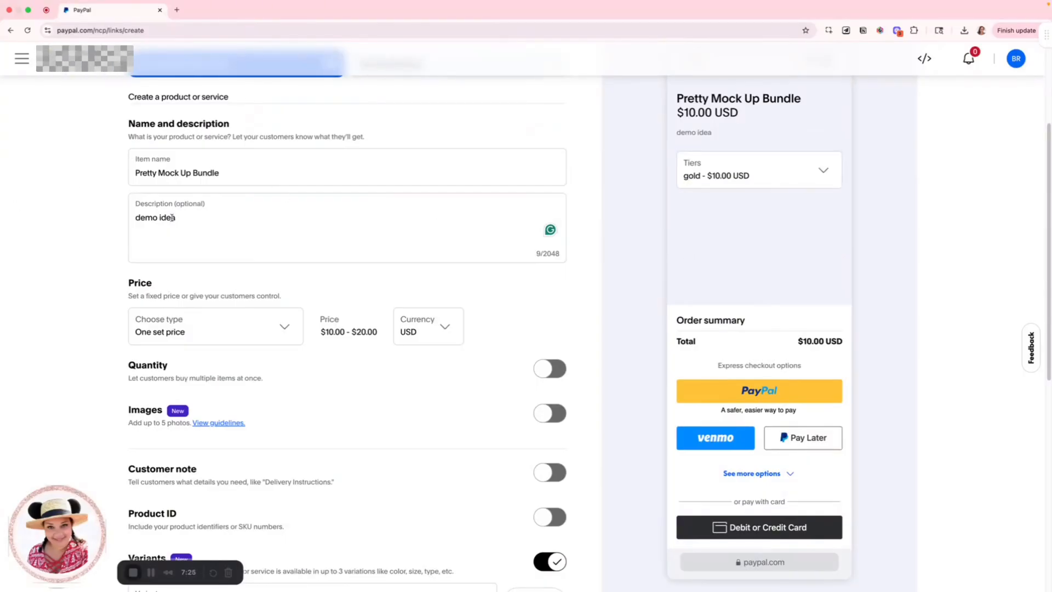
Turn off Variants for the Pretty Mock Up Bundle item and clear its description.
scroll(282, 216, down, 5)
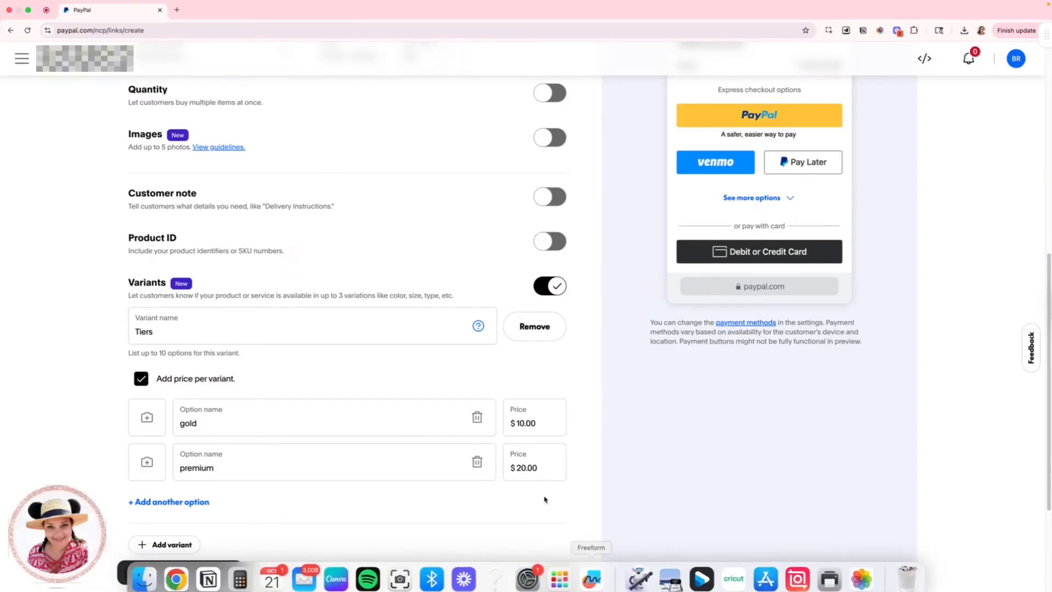
click(553, 291)
scroll(570, 372, up, 8)
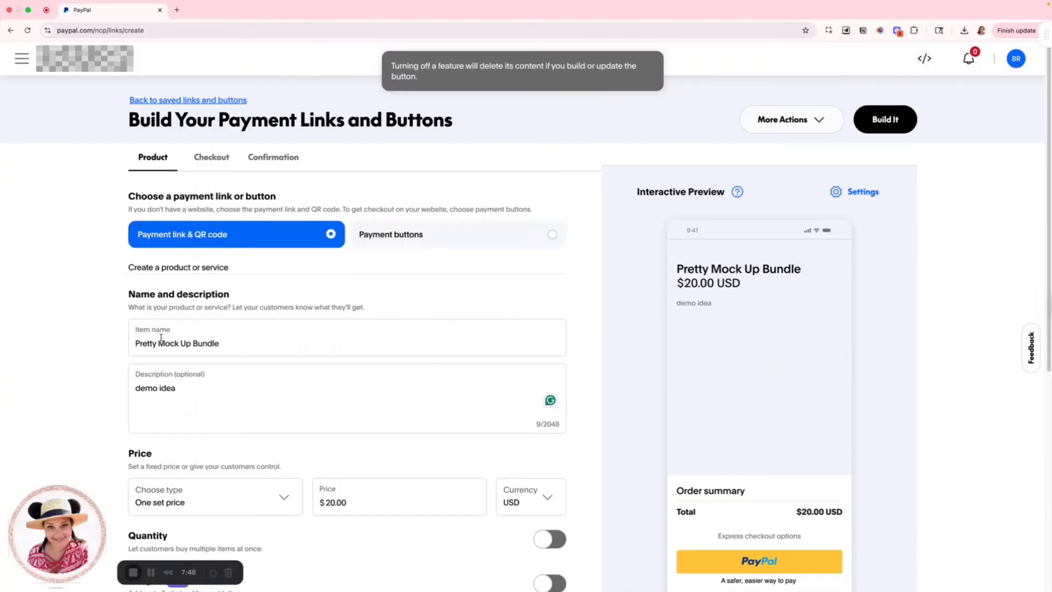
click(151, 389)
drag(176, 390, 134, 389)
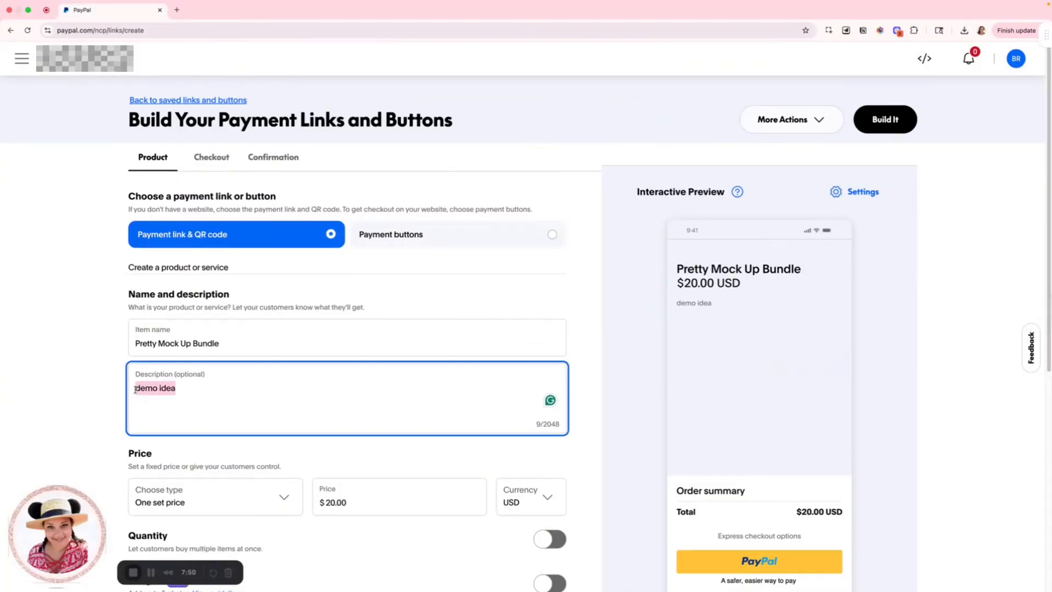
key(BackSpace)
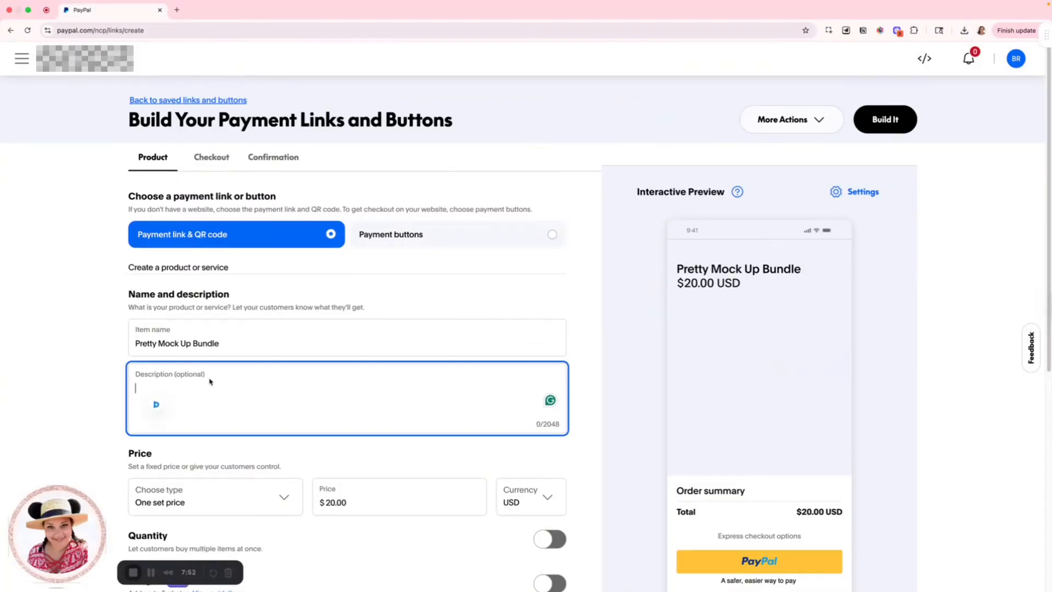
click(572, 390)
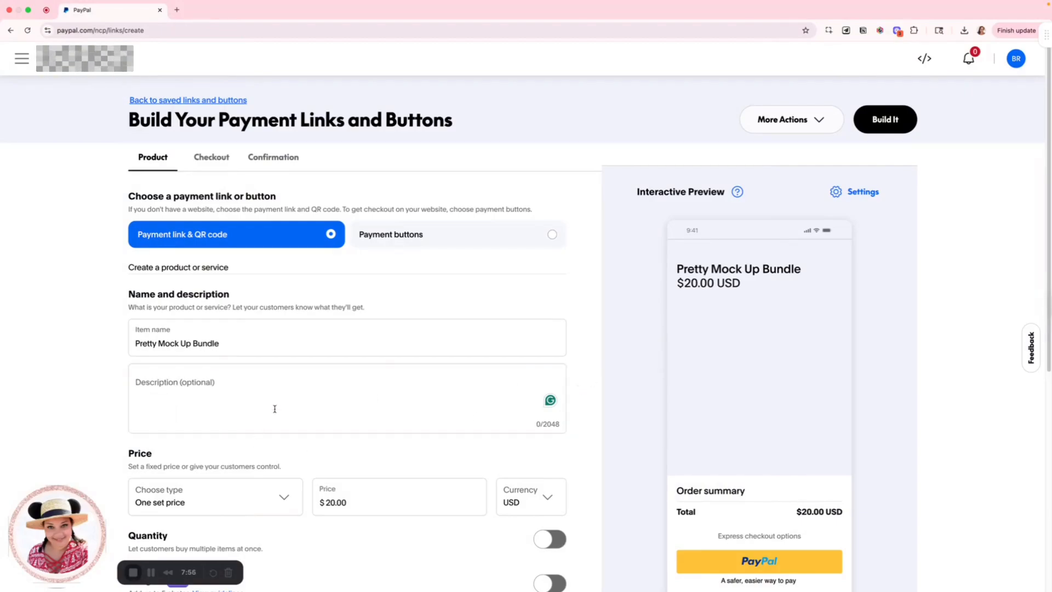
Check the remaining product options and build the Pretty Mock Up Bundle payment link.
scroll(581, 399, down, 7)
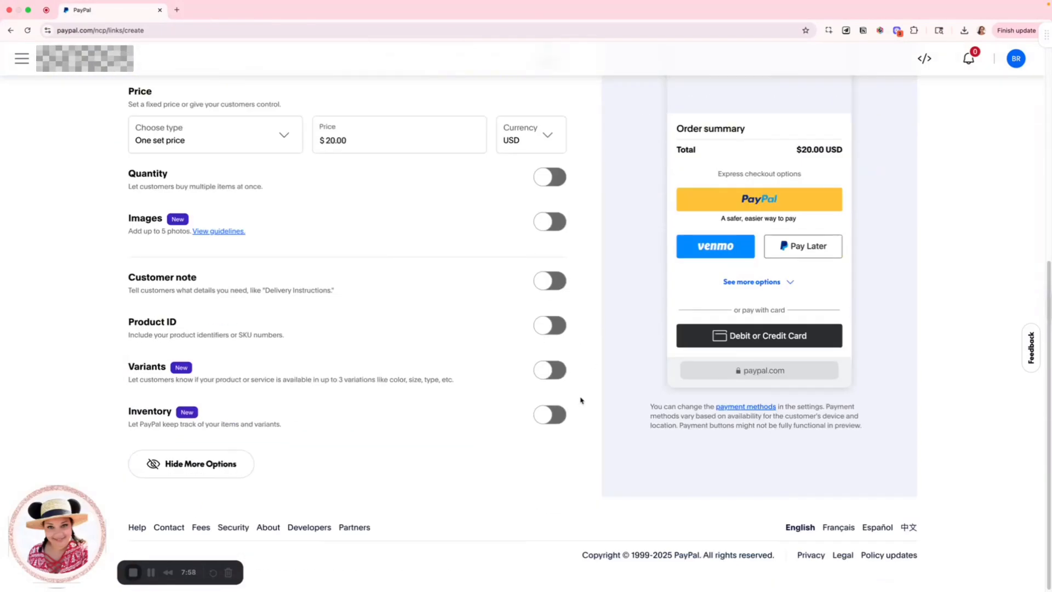
scroll(505, 456, down, 1)
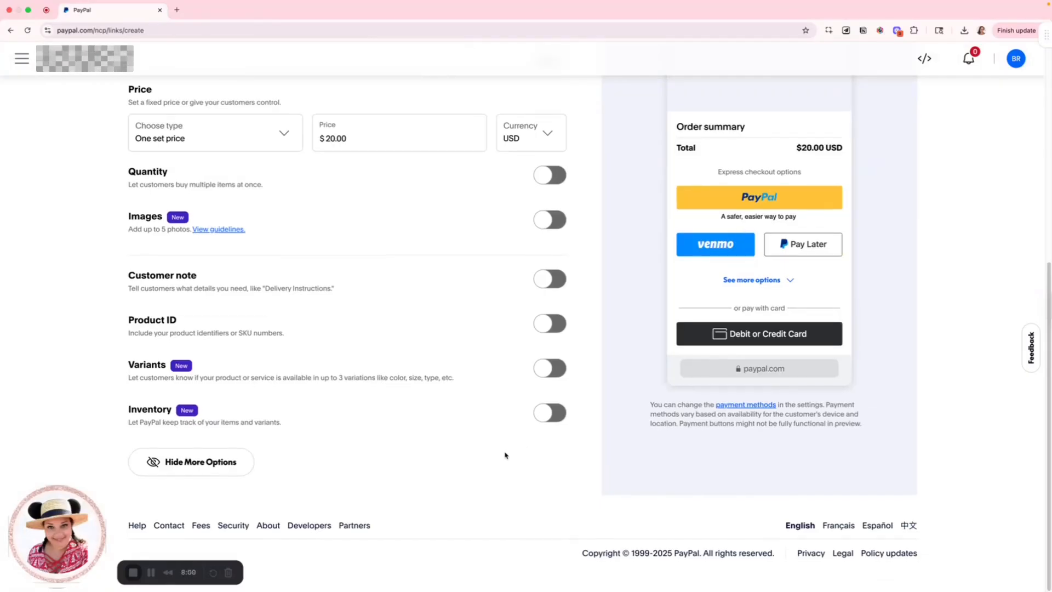
scroll(706, 371, up, 7)
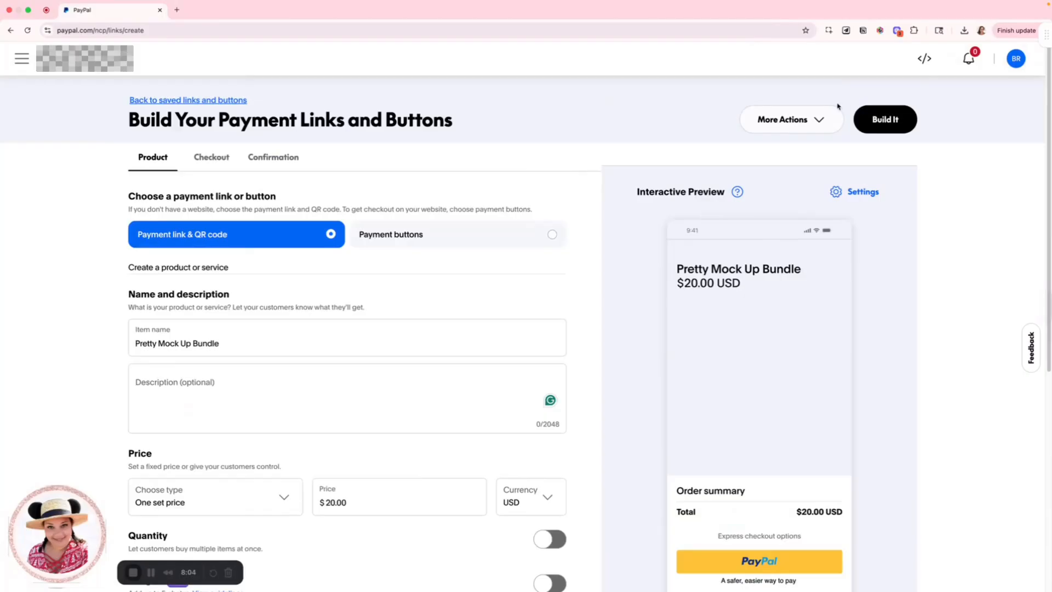
click(822, 116)
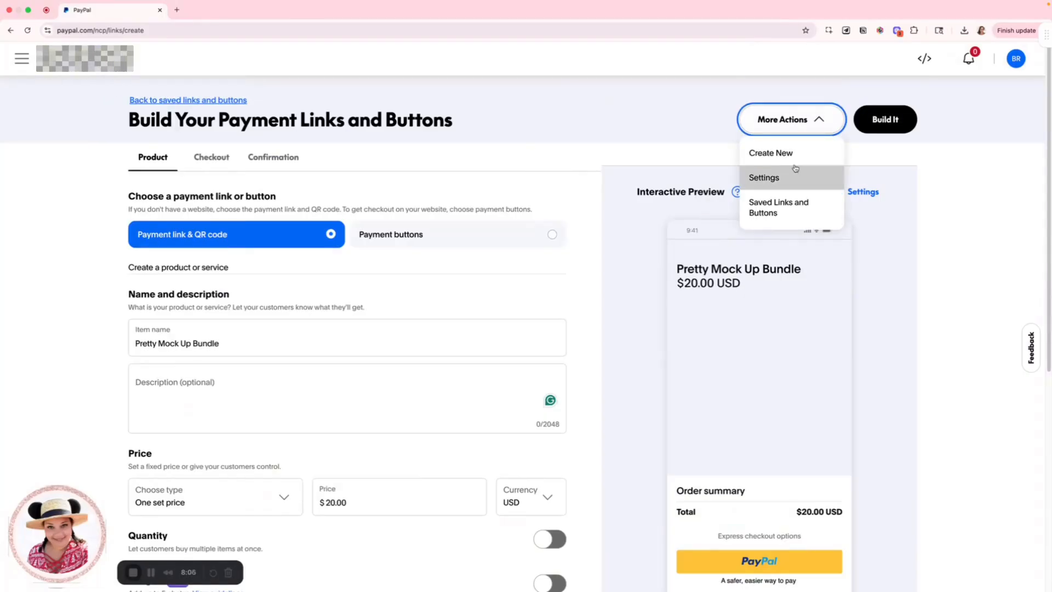
click(912, 121)
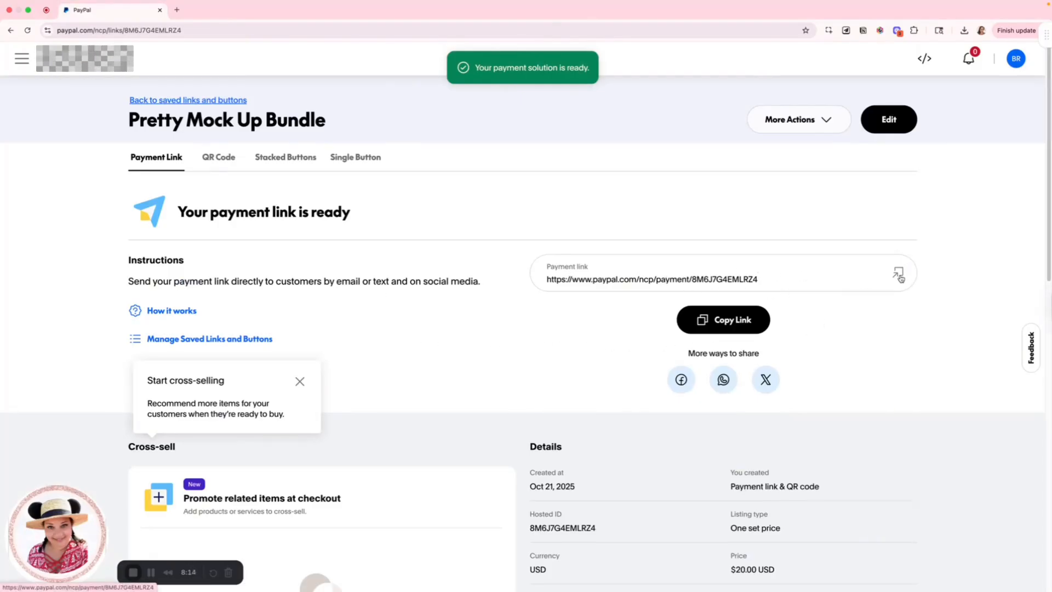
Copy the new payment link and open its checkout page in a new browser tab.
click(760, 322)
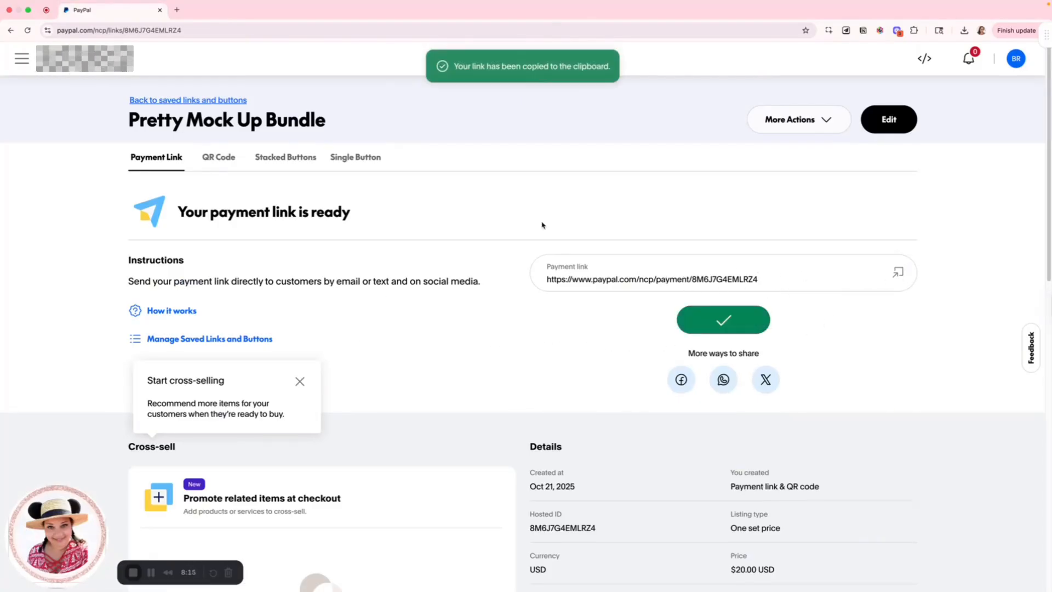
click(176, 10)
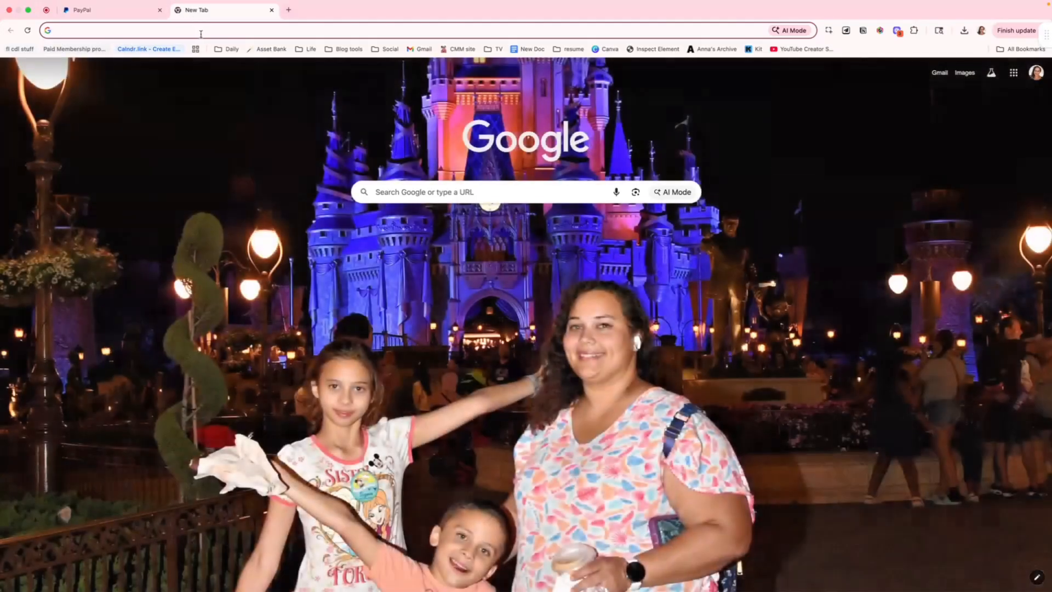
right_click(201, 35)
click(217, 91)
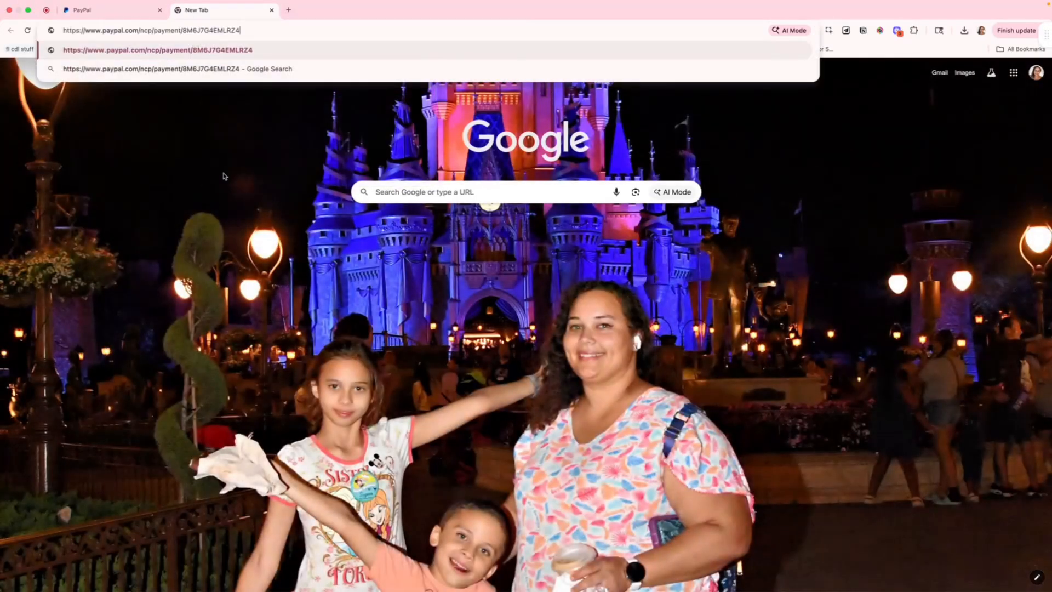
key(Return)
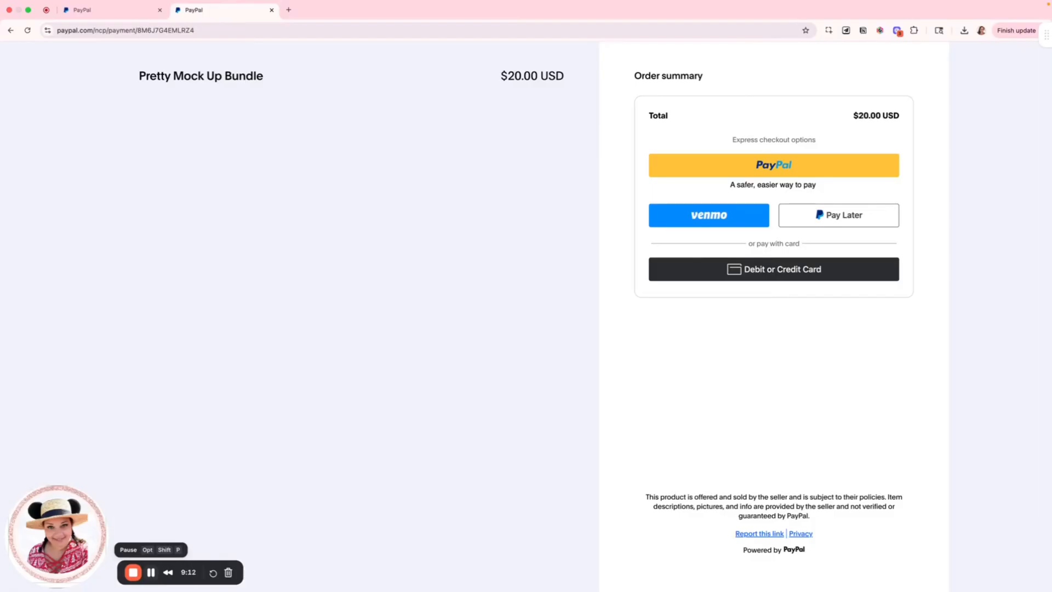
Switch to Photos and open the FB album from the albums overview.
mouse_move(890, 587)
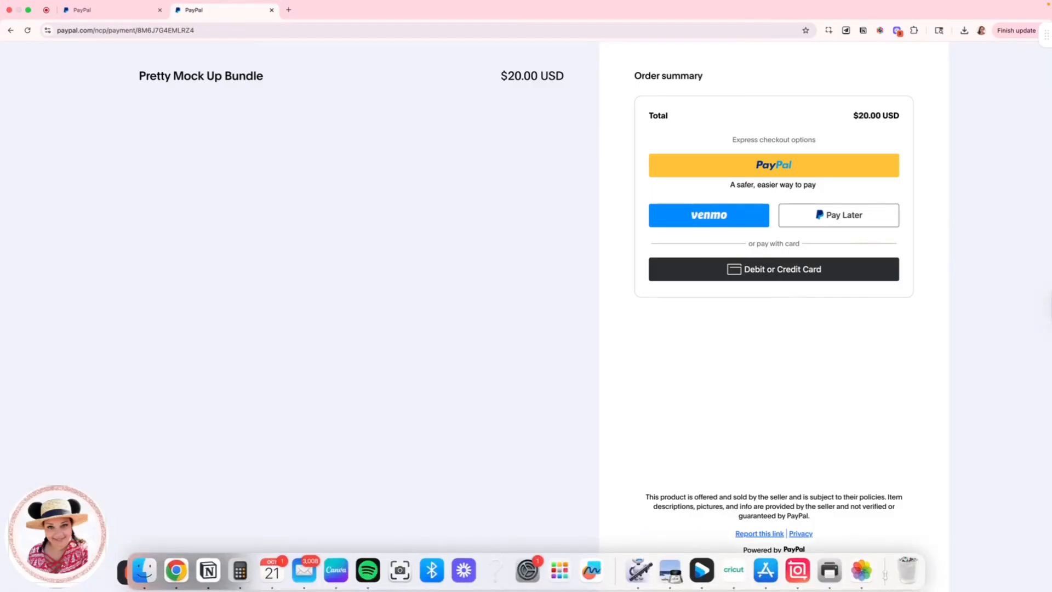
click(854, 570)
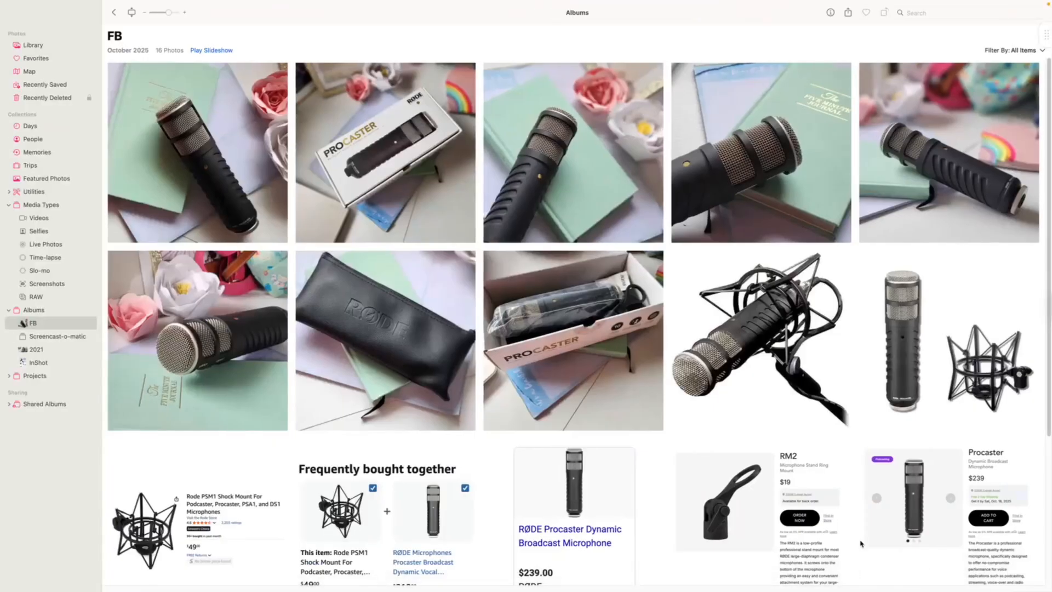
mouse_move(85, 2)
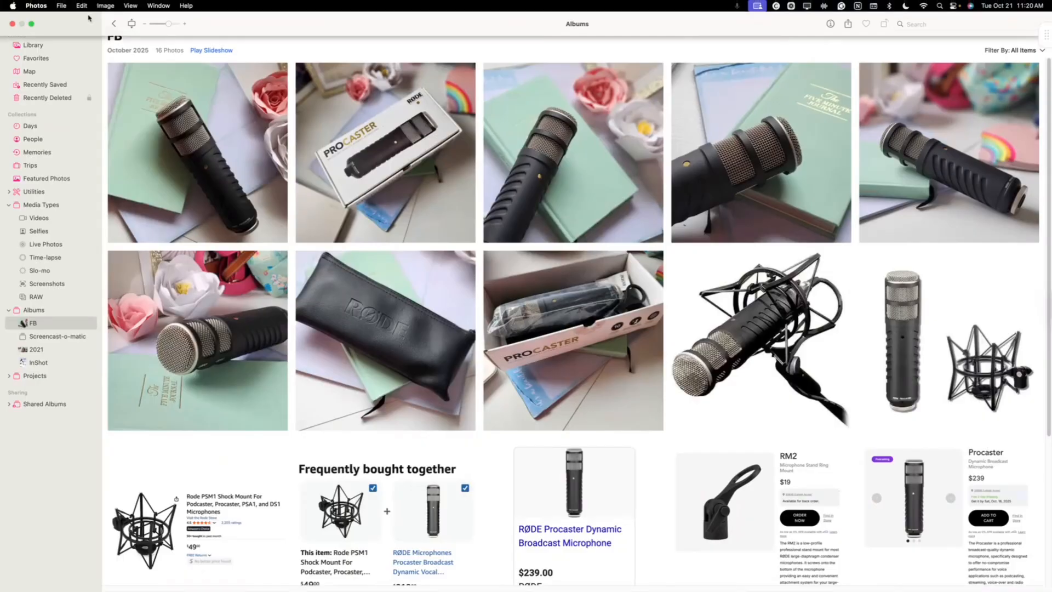
click(114, 24)
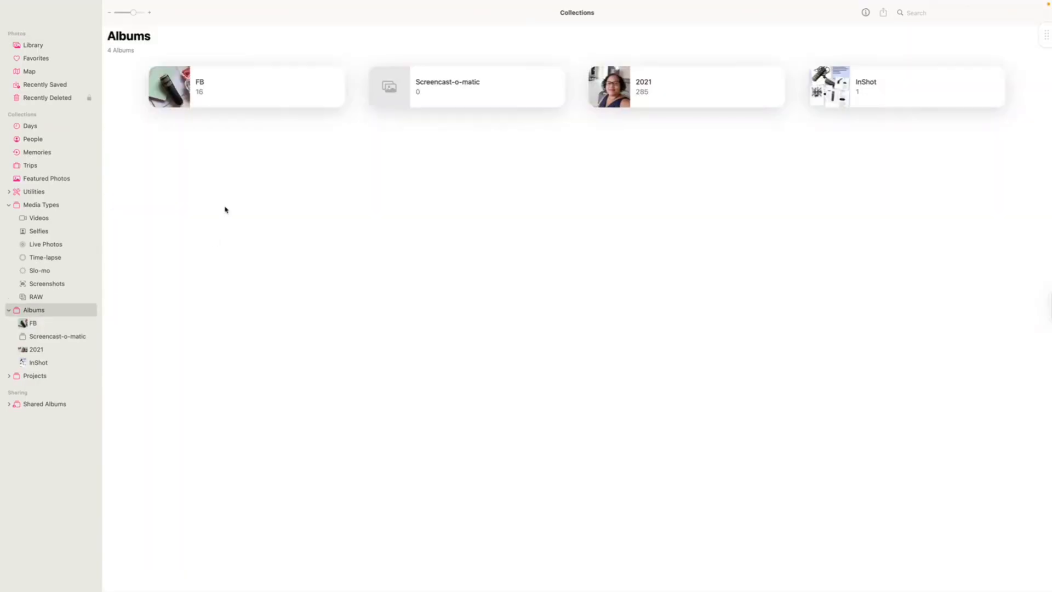
click(262, 103)
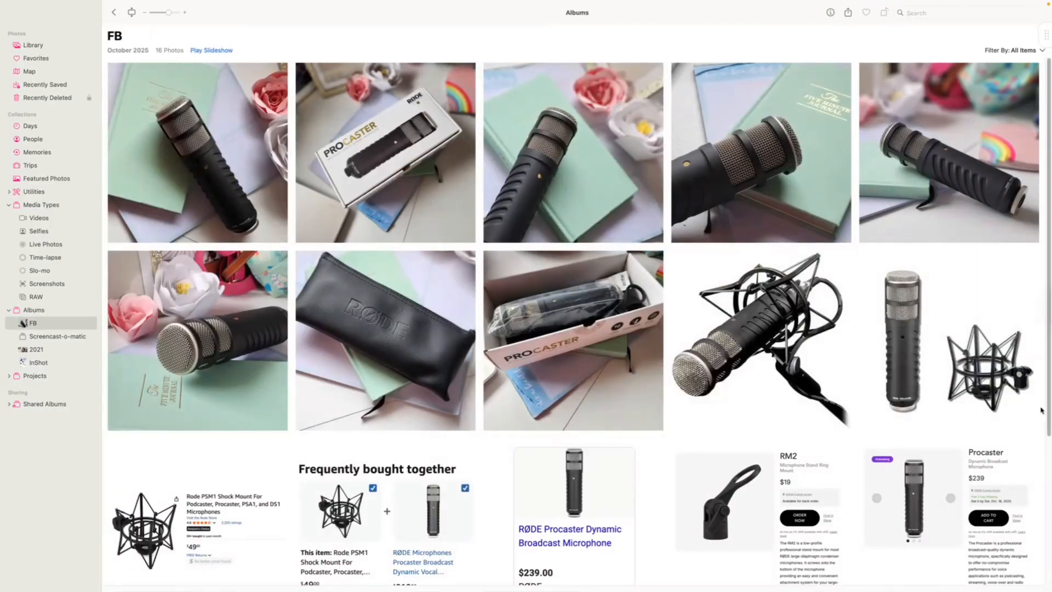
View the album's first microphone photo enlarged, then return to the FB album.
click(283, 207)
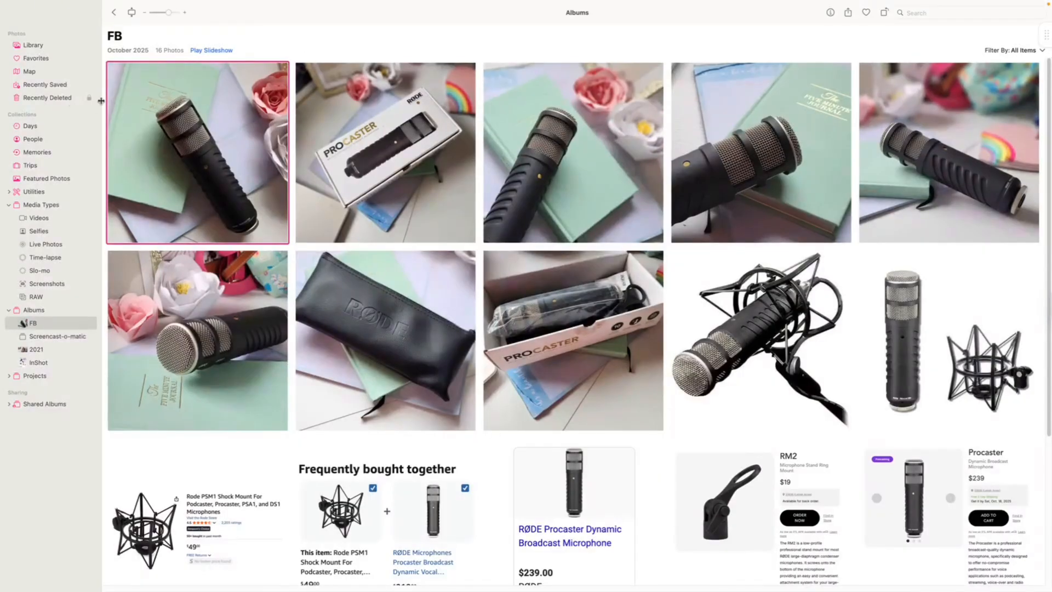
double_click(225, 139)
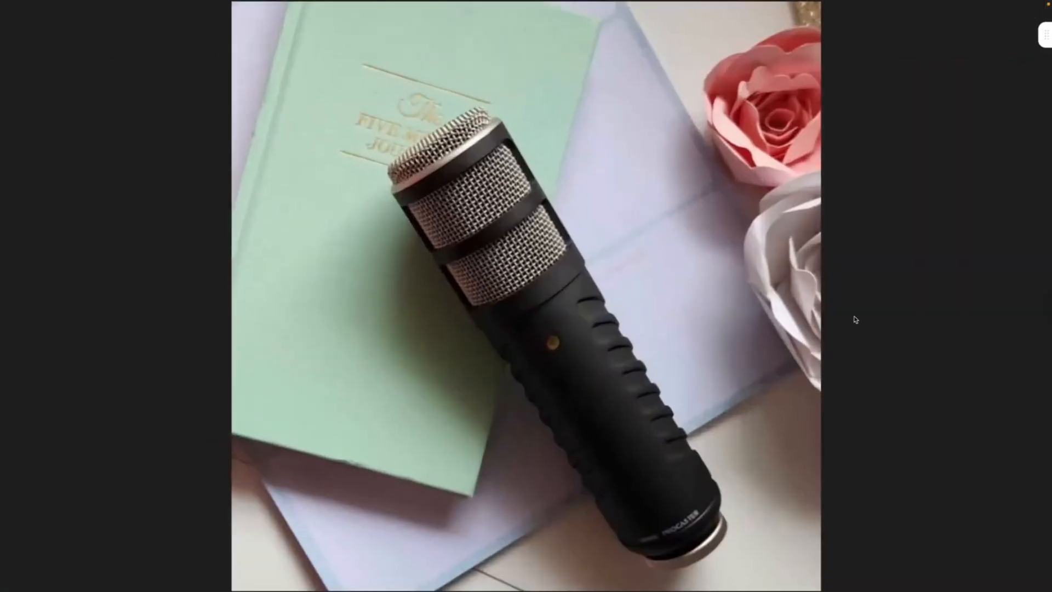
mouse_move(258, 2)
mouse_move(78, 3)
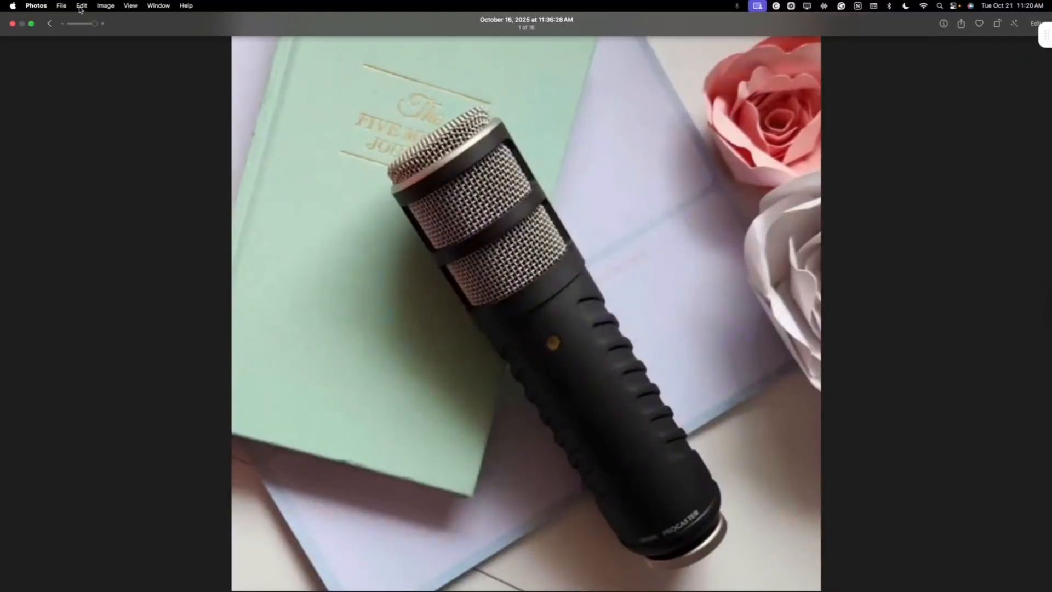
click(50, 24)
Examine the product photos in the FB album one by one, comparing the microphone's angles and its black pouch.
click(552, 182)
click(765, 189)
click(932, 190)
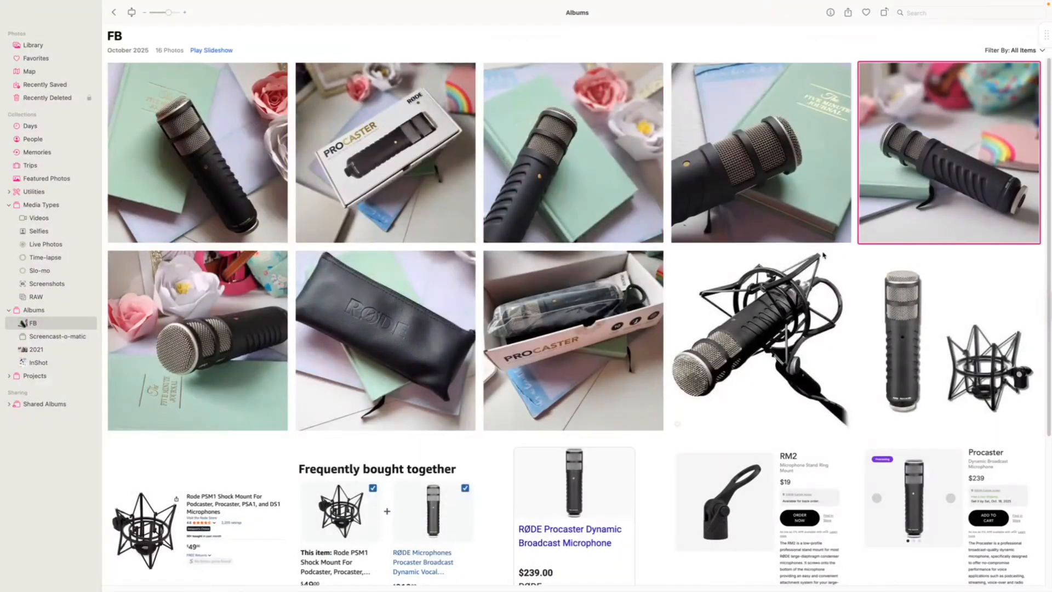
click(223, 354)
click(361, 363)
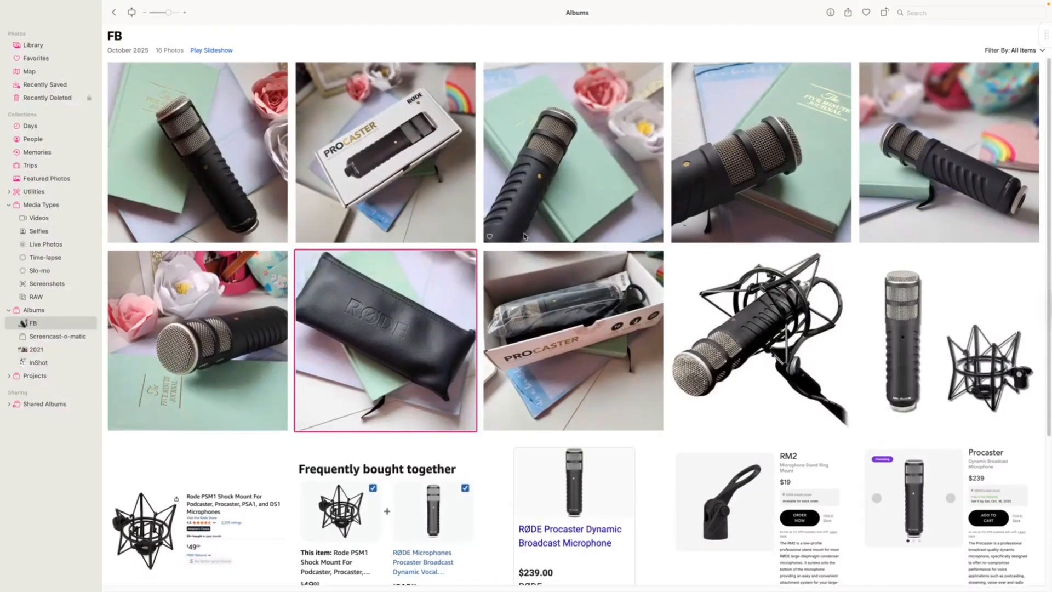
click(556, 200)
click(762, 171)
click(923, 169)
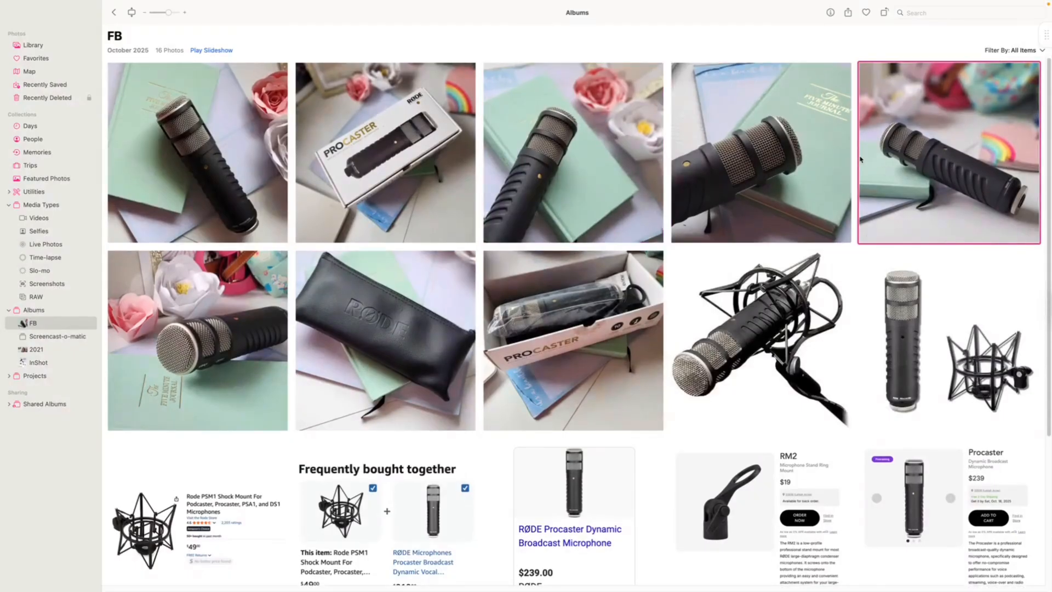
click(821, 161)
click(628, 187)
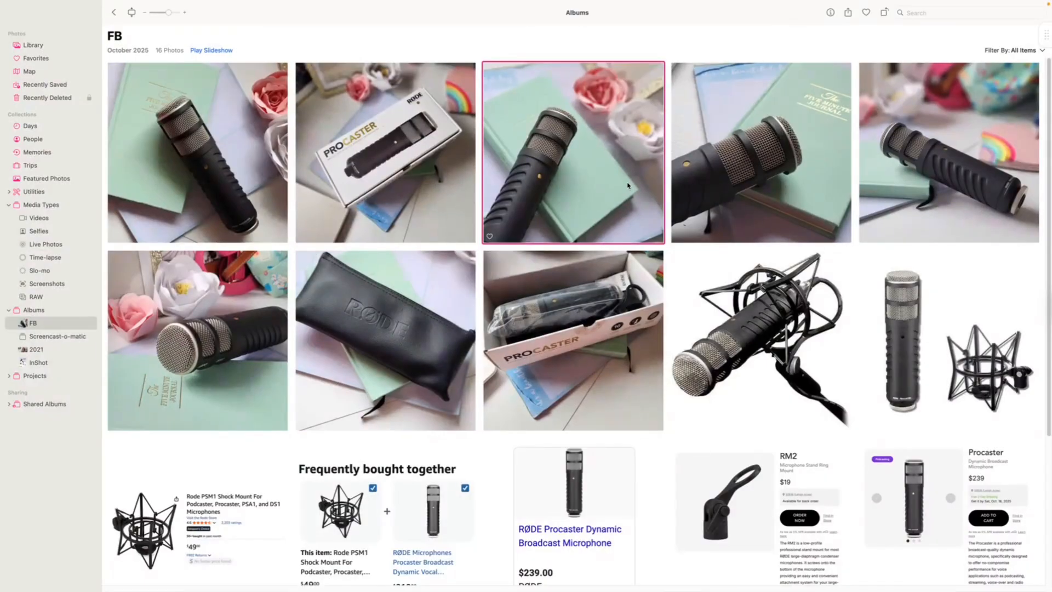
click(811, 178)
click(878, 196)
click(545, 190)
click(204, 190)
click(223, 319)
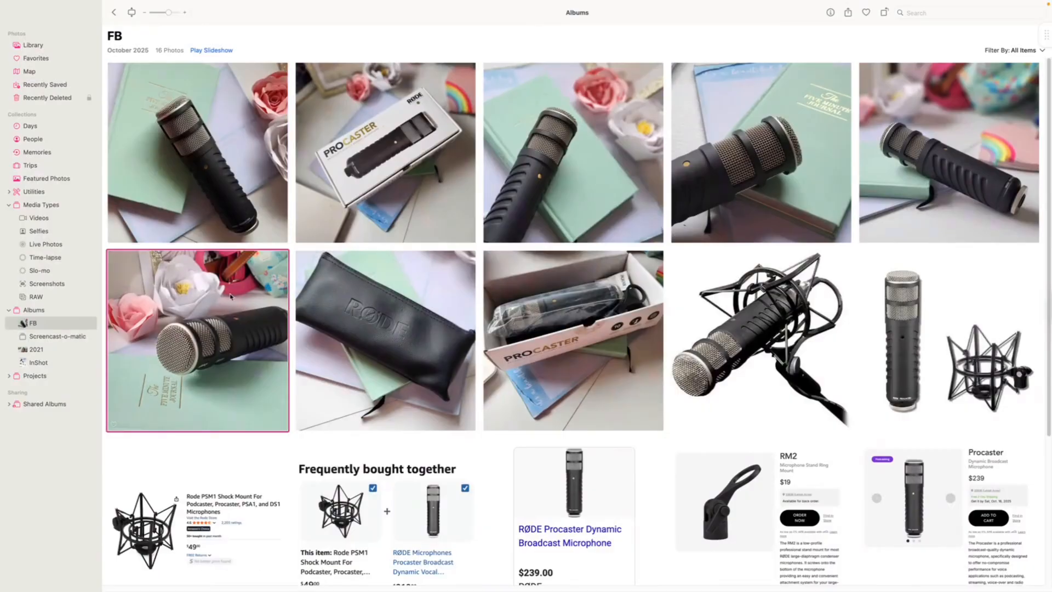
click(238, 219)
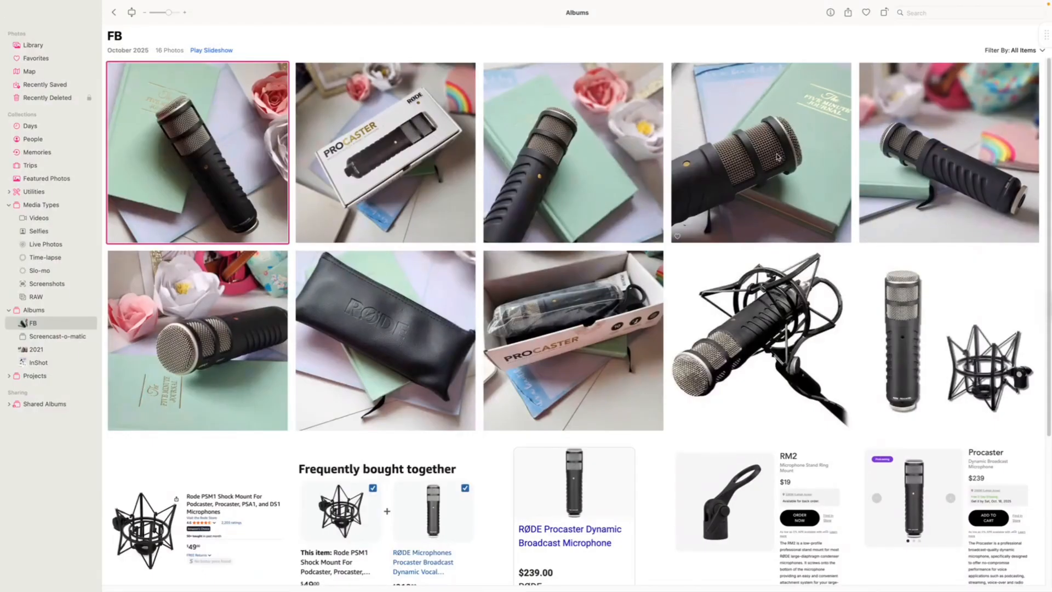
click(642, 182)
click(922, 188)
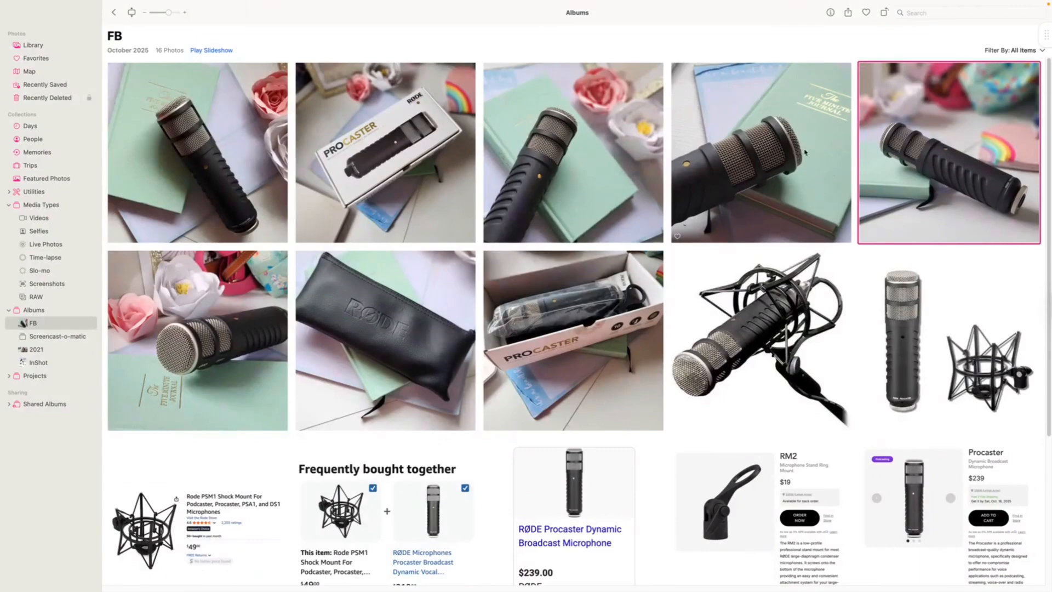
click(498, 197)
click(186, 196)
click(191, 324)
click(560, 191)
click(736, 176)
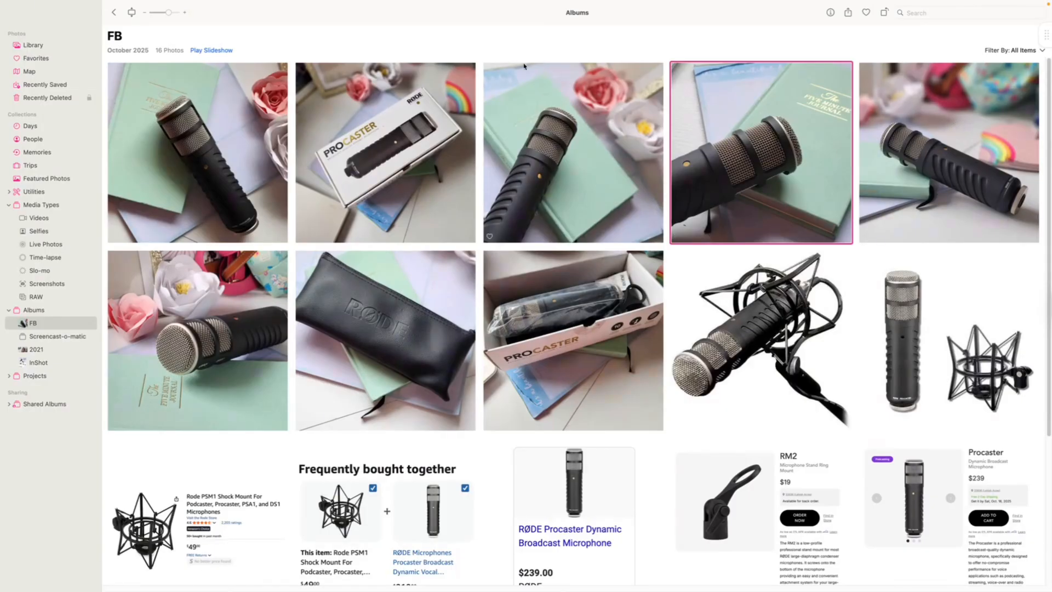
Switch back to Chrome and review the details of the Pretty Mock Up Bundle payment link.
mouse_move(373, 588)
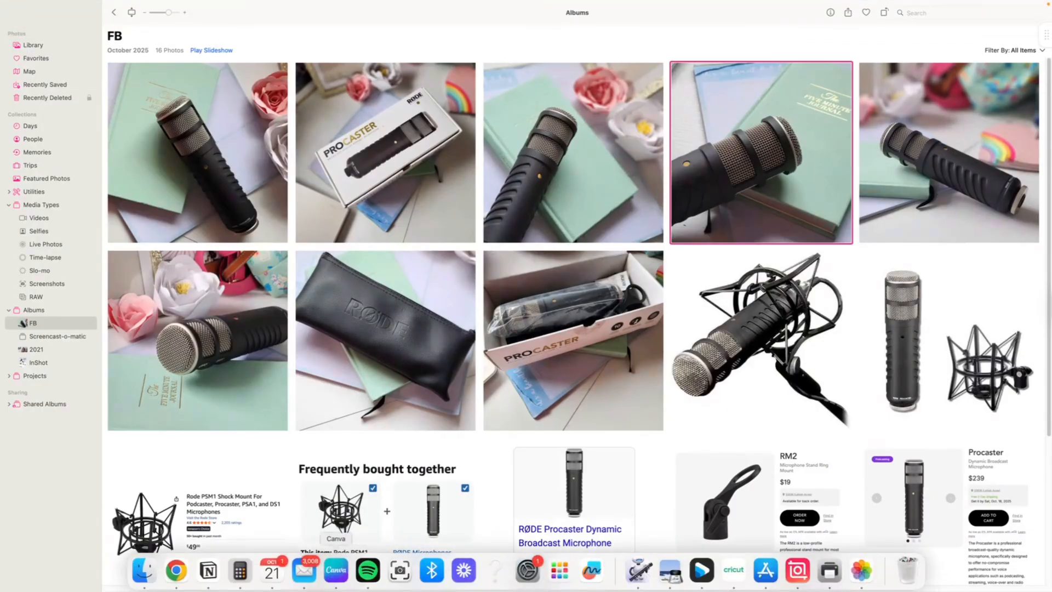
click(185, 586)
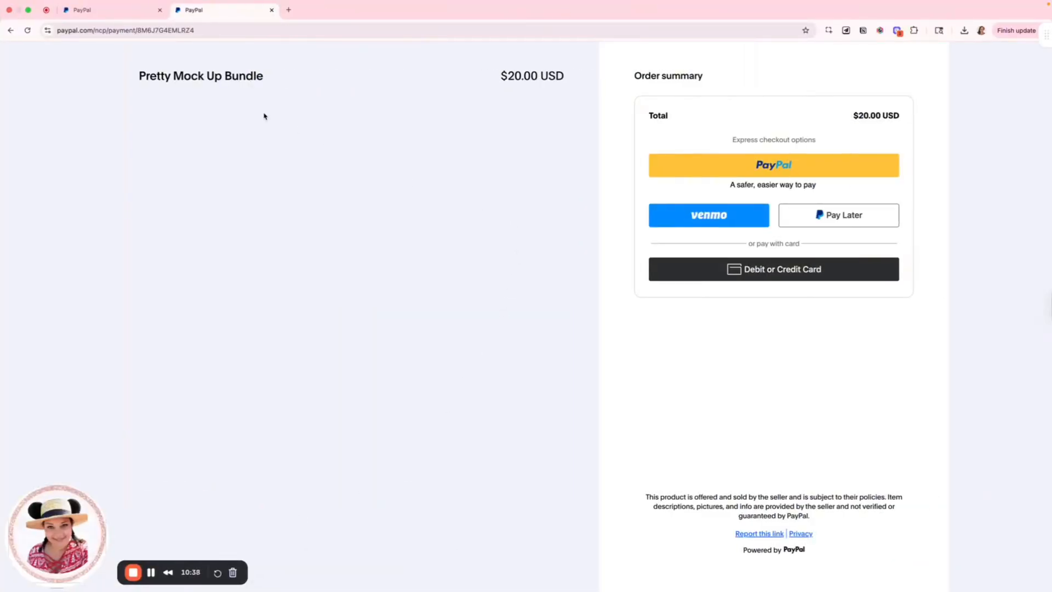
click(137, 17)
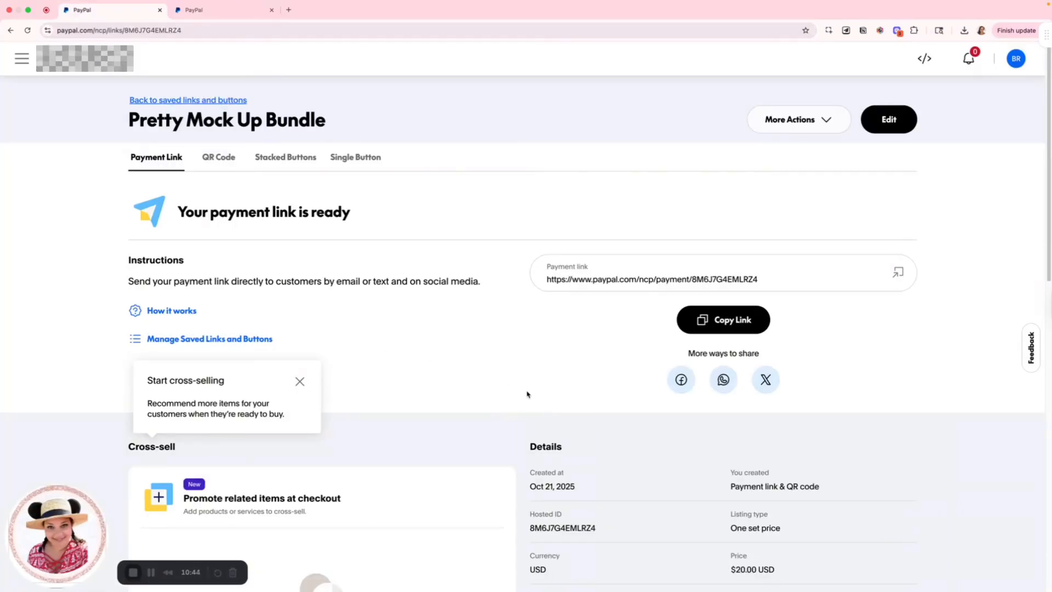
scroll(527, 394, down, 5)
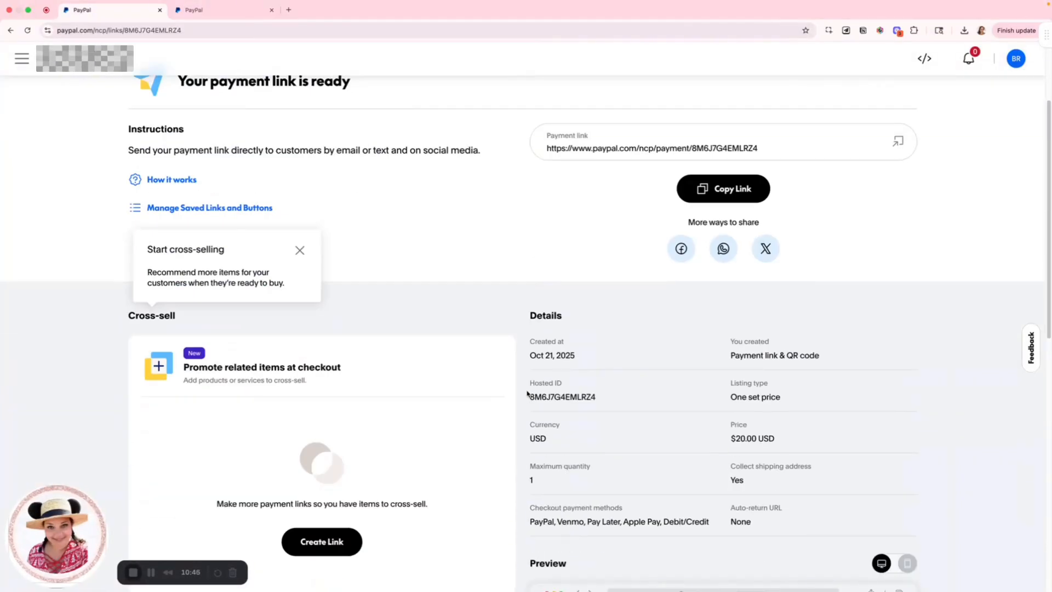